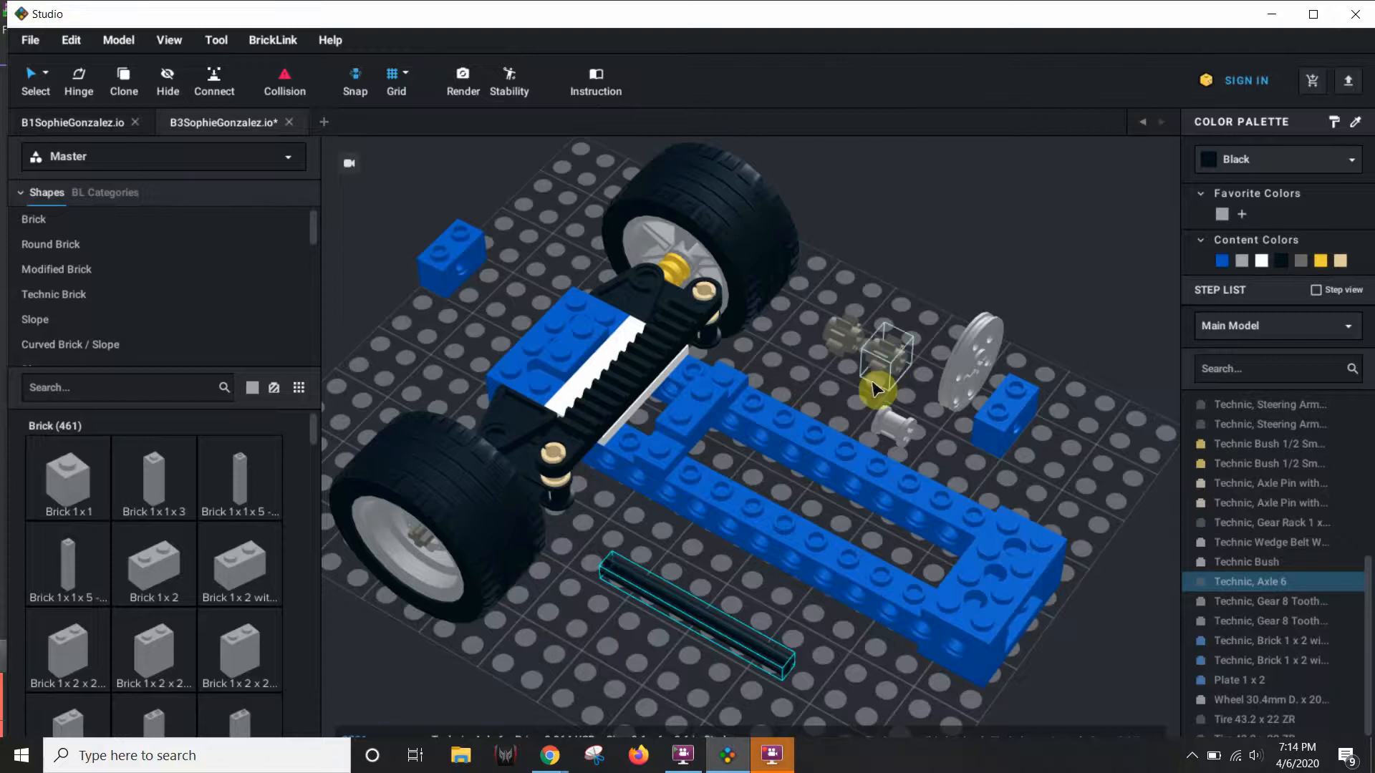
Step: Place the two blue Technic 1 x 2 bricks on the chassis on either side of the gear rack and insert Axle 6 through them
left_click_drag(454, 282, 571, 350)
left_click_drag(1025, 428, 714, 399)
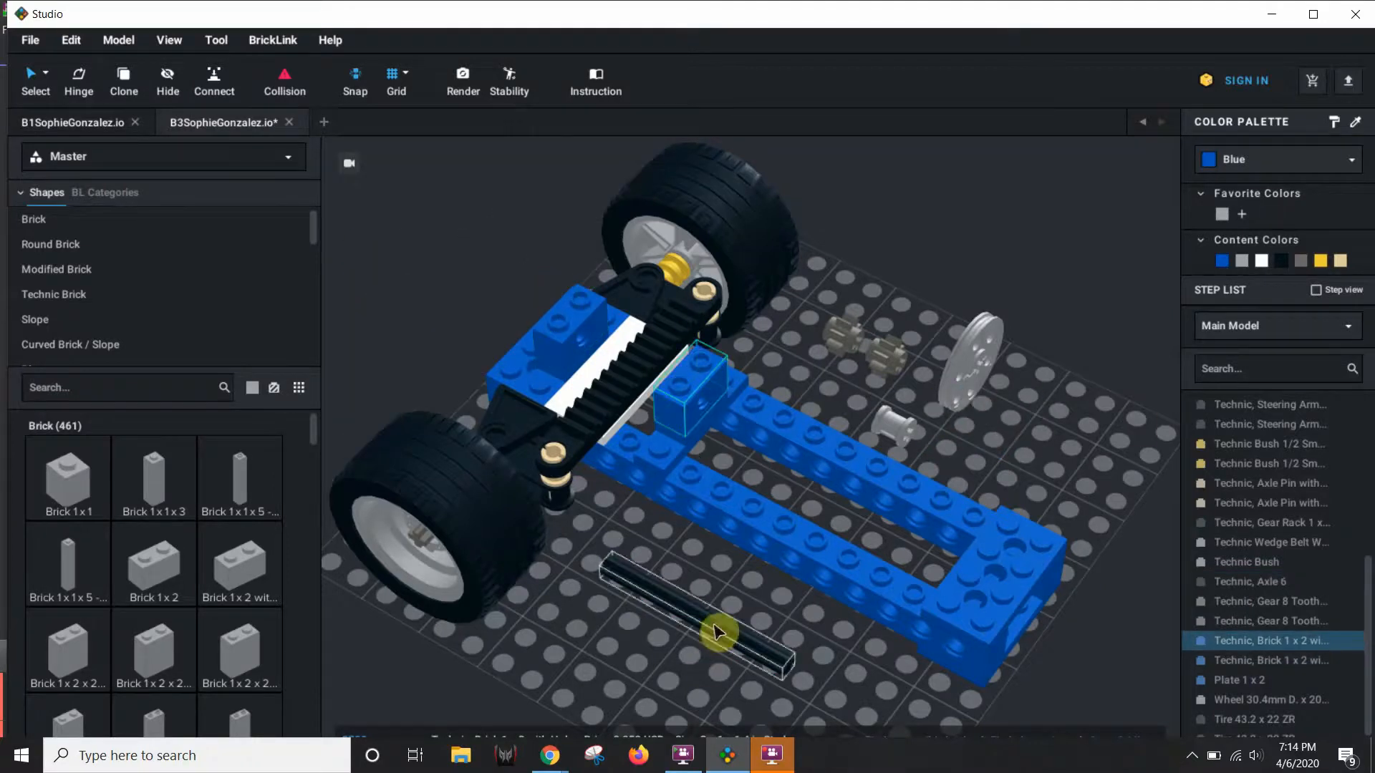
left_click_drag(780, 657, 654, 398)
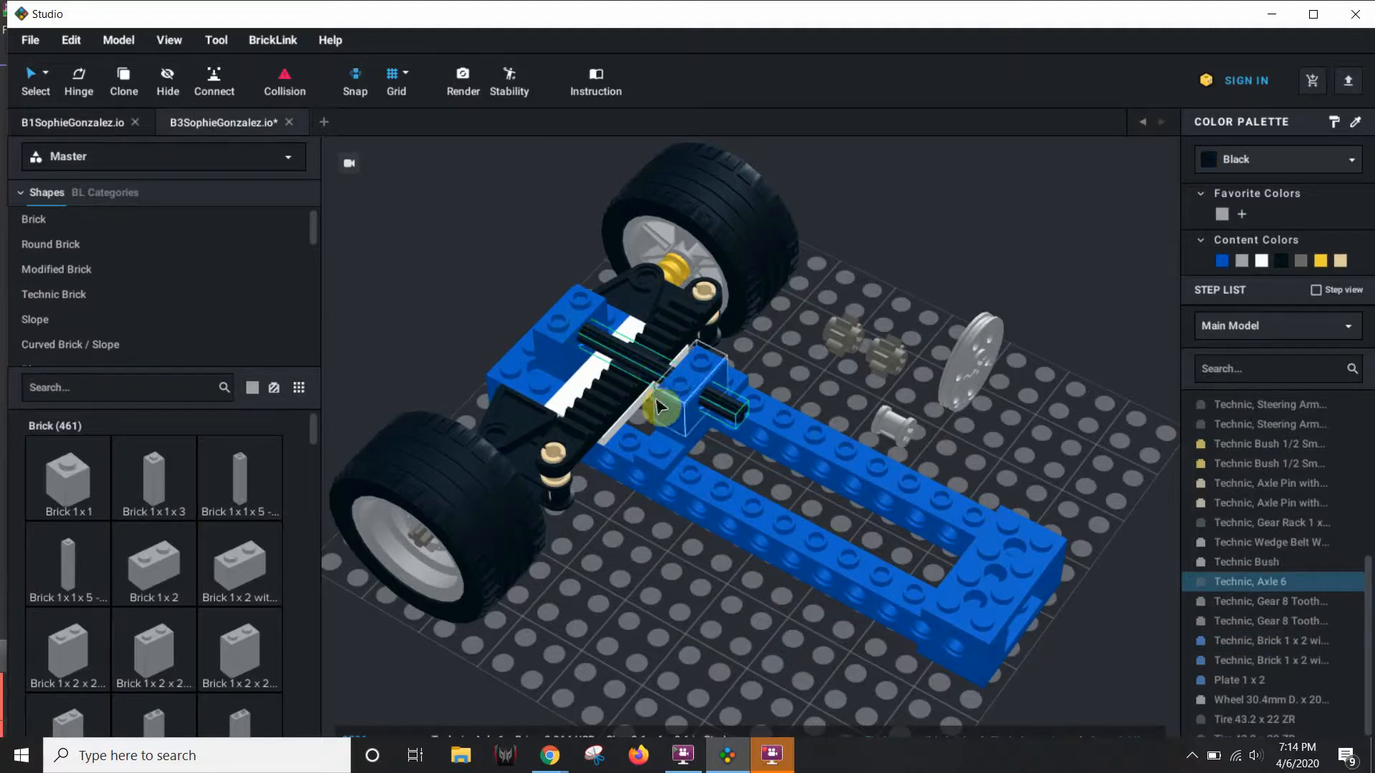
Step: Fit the light bluish gray Technic Bush on the axle against the brick behind the gear rack
mouse_move(632, 613)
right_mouse_down()
mouse_move(659, 605)
mouse_move(636, 617)
right_mouse_up()
left_click_drag(887, 416, 671, 375)
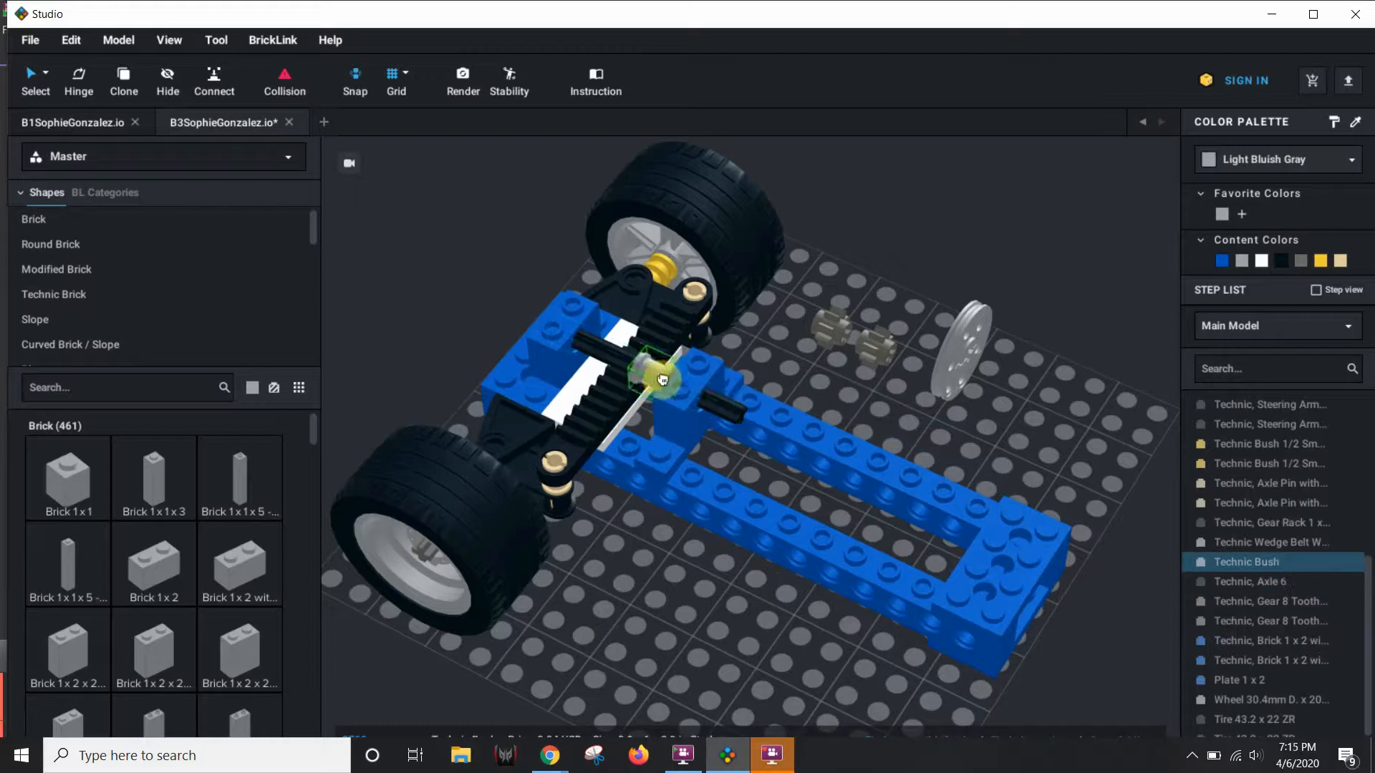
left_click_drag(661, 379, 663, 380)
left_click(630, 570)
Step: Fit one 8-tooth gear on the axle between the front Technic brick and the gear rack
right_click_drag(630, 571, 859, 344)
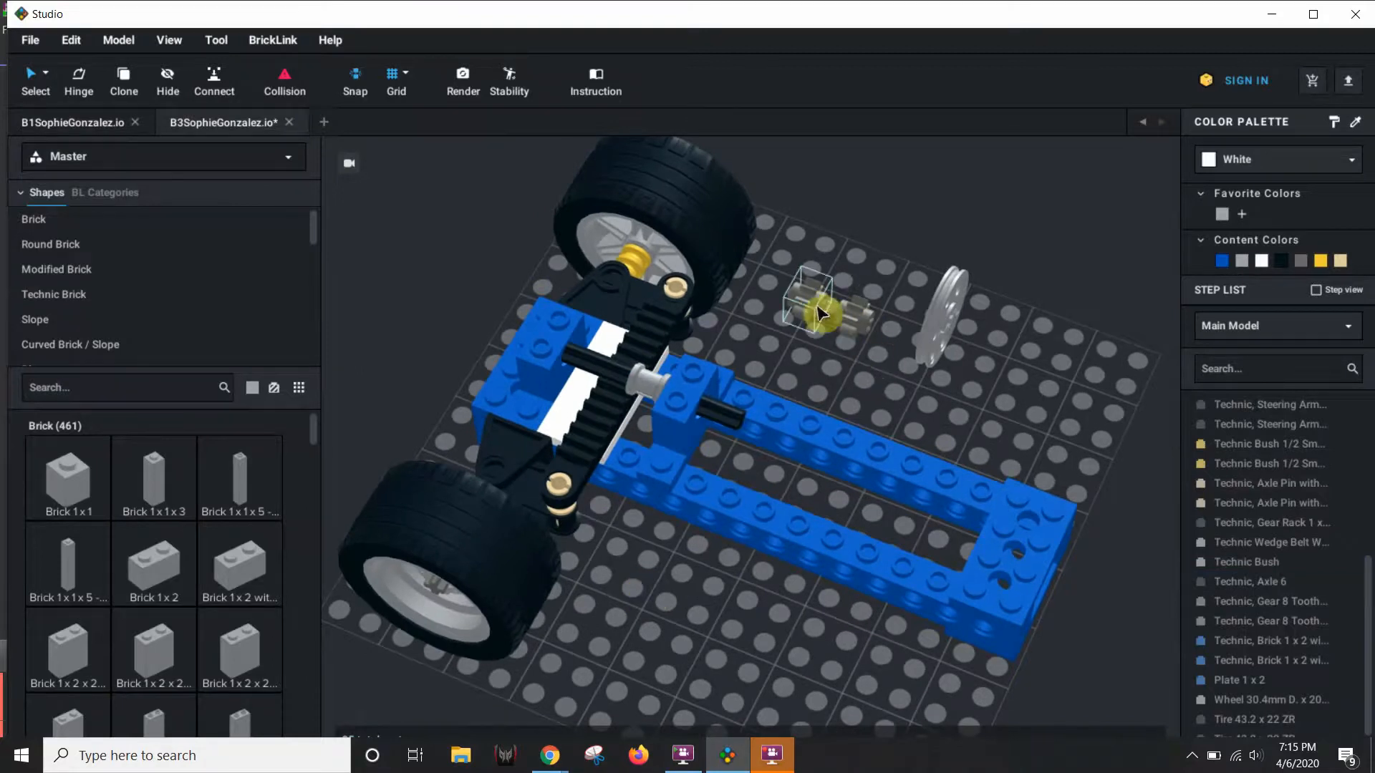
left_click_drag(818, 313, 646, 372)
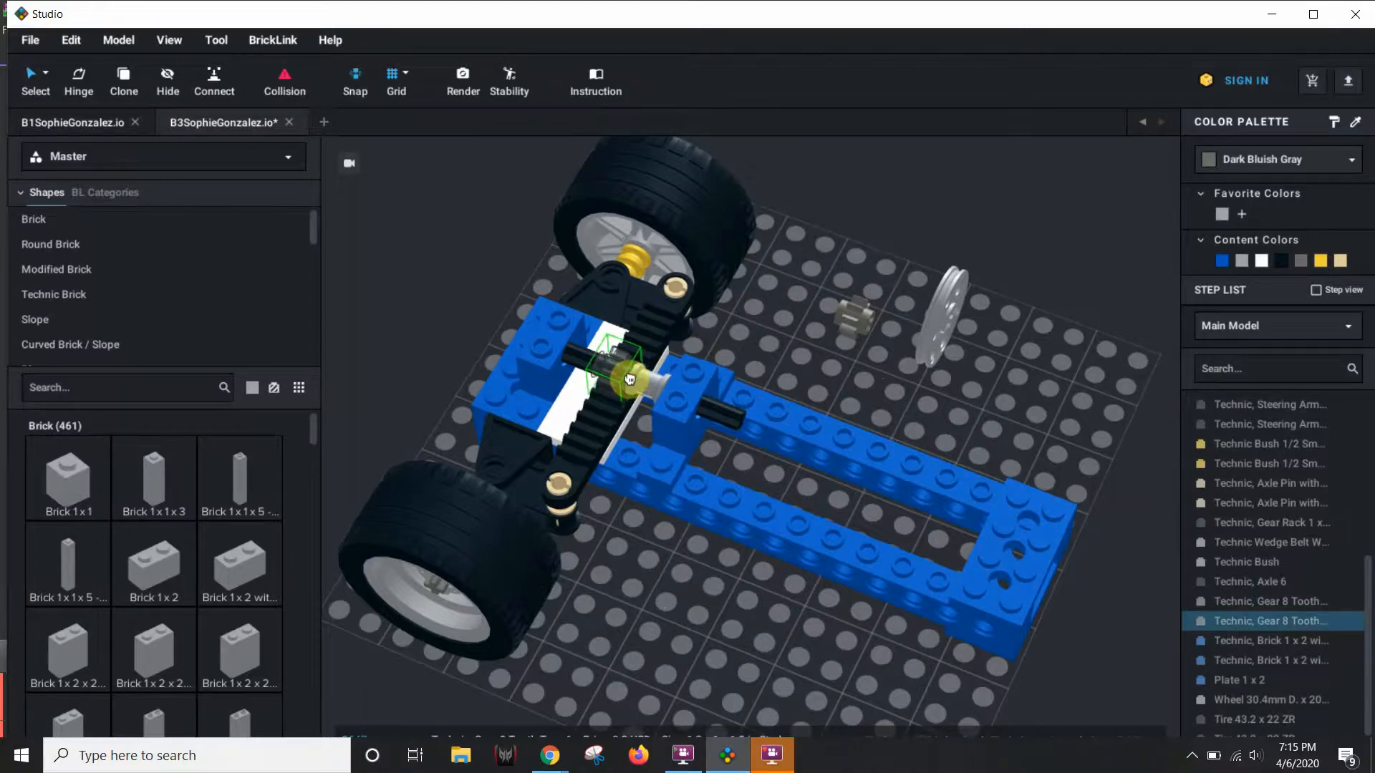
left_click_drag(629, 405, 607, 378)
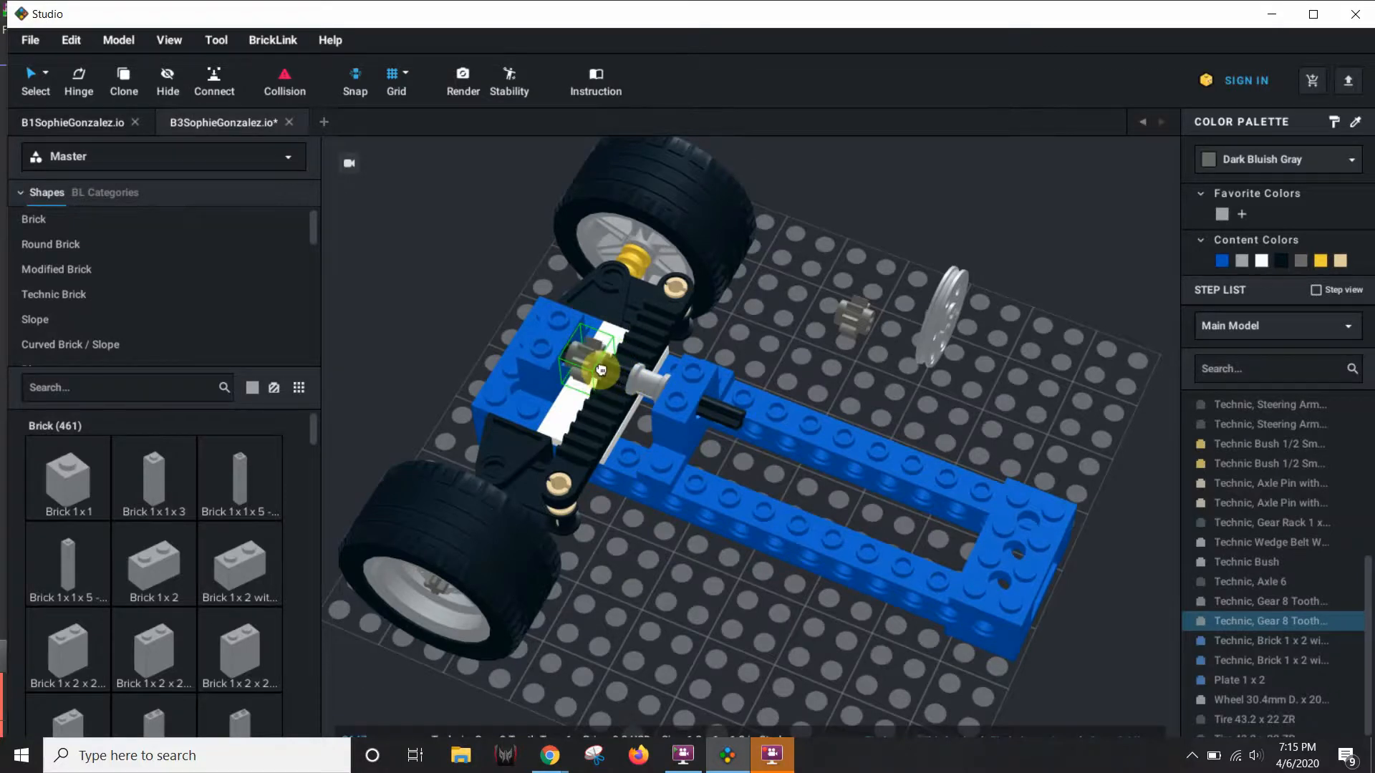
left_click_drag(599, 373, 599, 373)
mouse_move(623, 561)
right_mouse_down()
mouse_move(645, 561)
mouse_move(644, 651)
mouse_move(624, 580)
right_mouse_up()
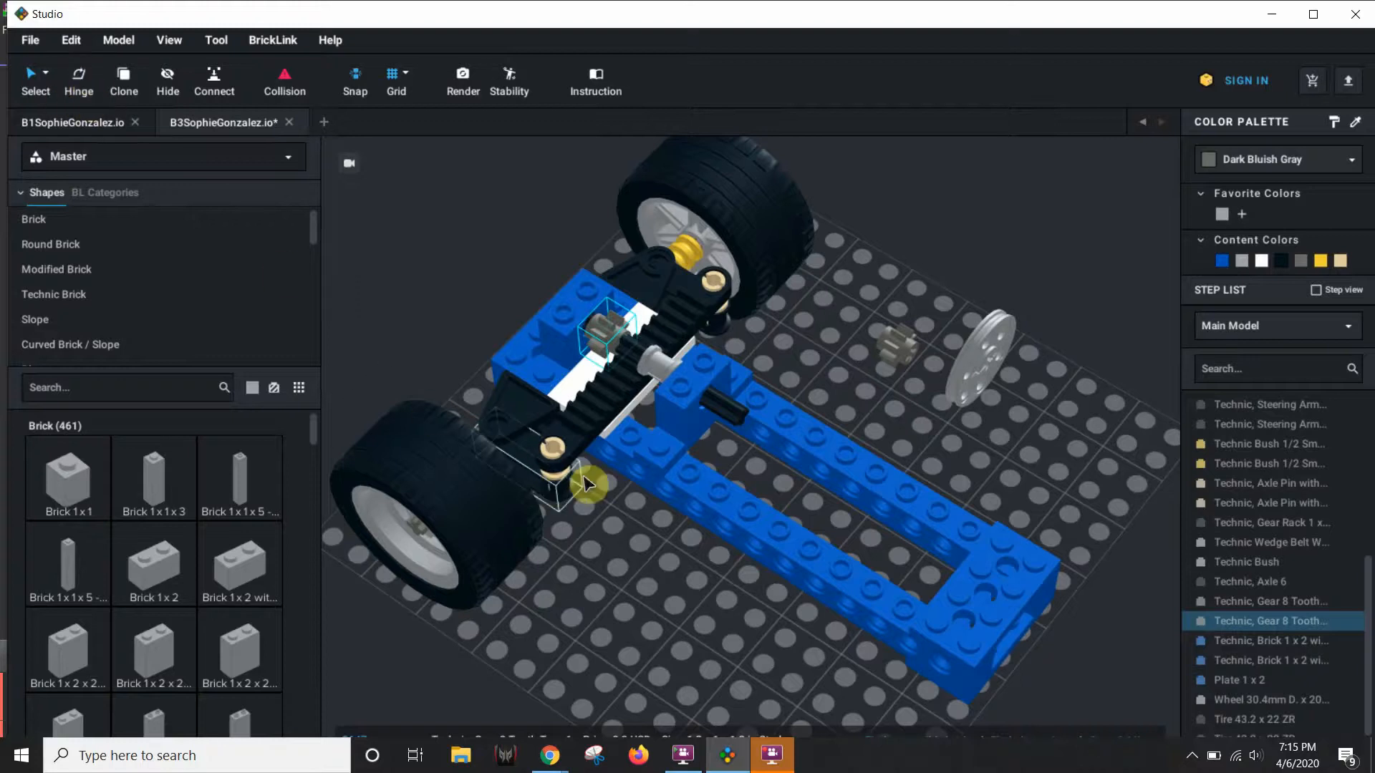
left_click(669, 371)
left_click(734, 416)
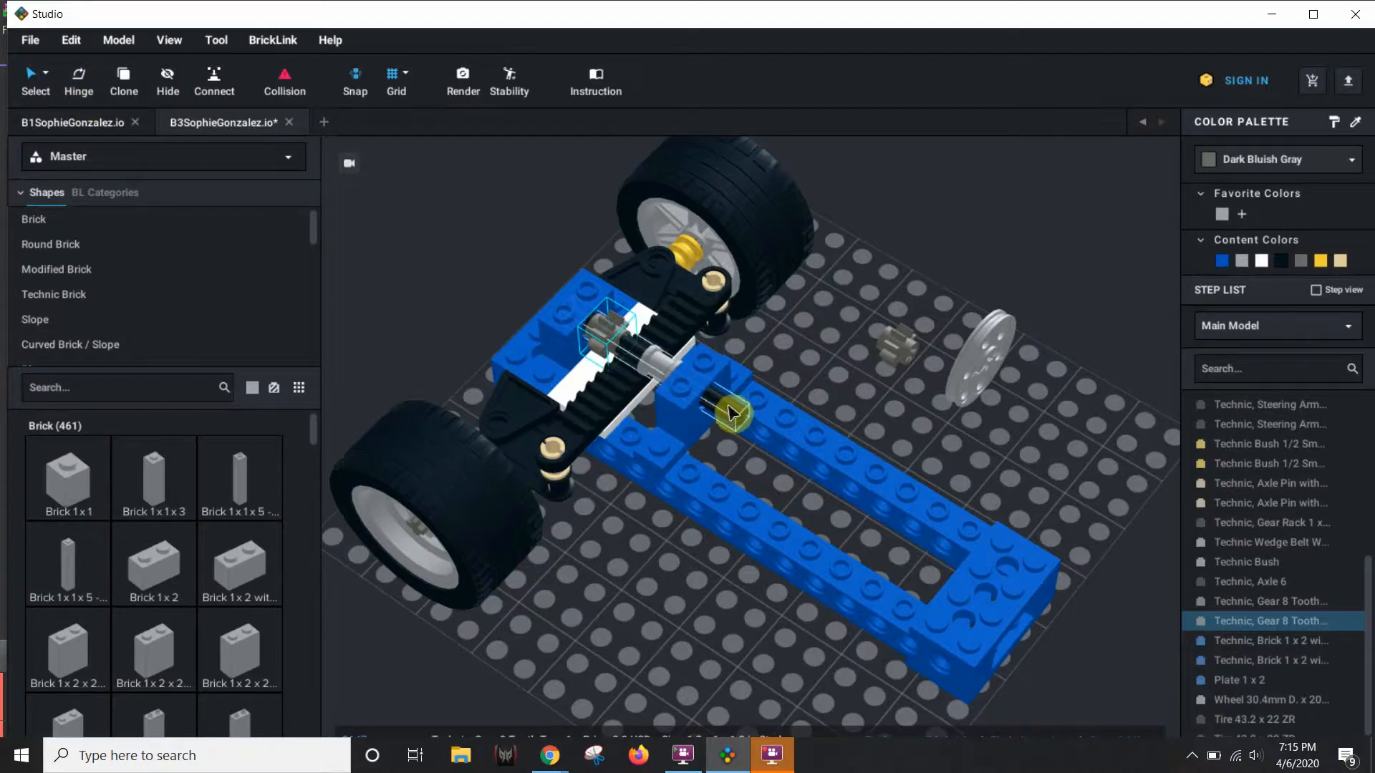
left_click(604, 347)
left_click(630, 373)
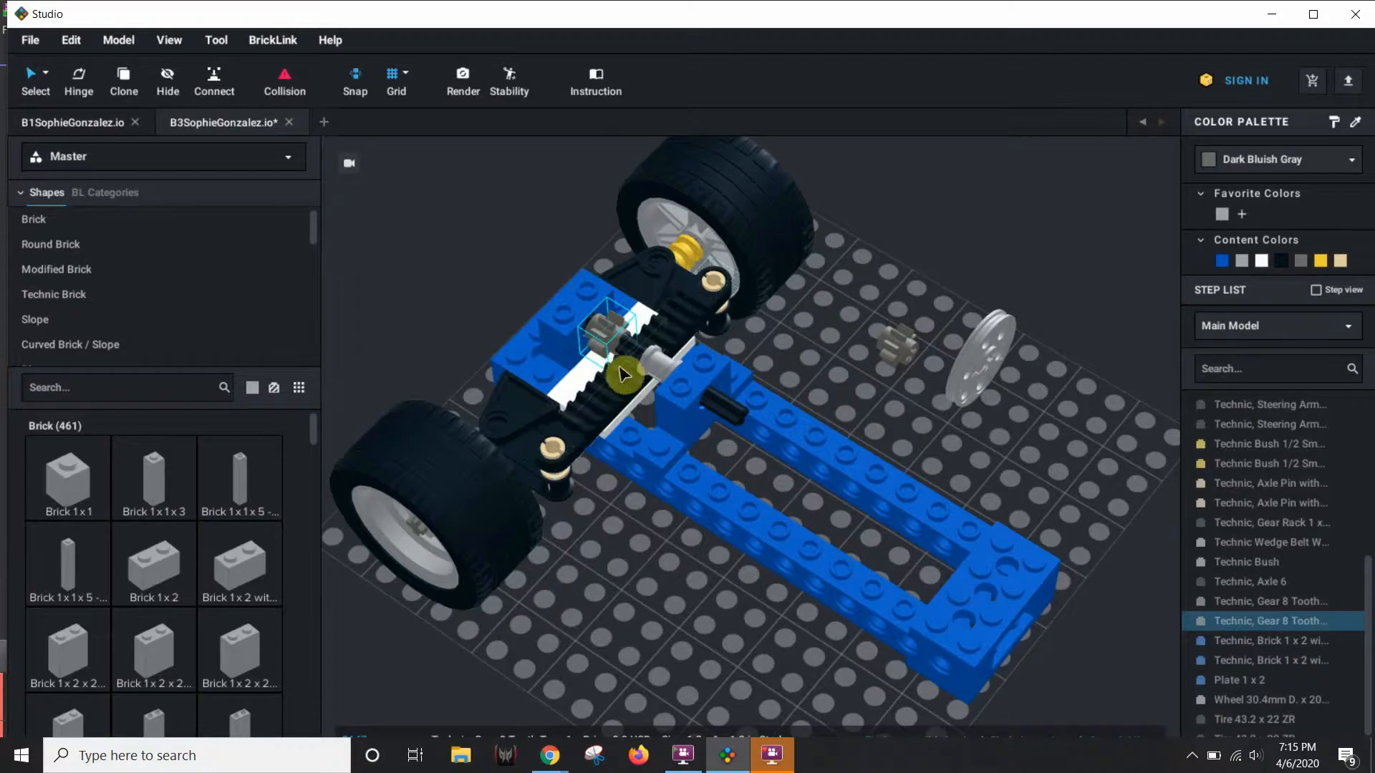
left_click(599, 413)
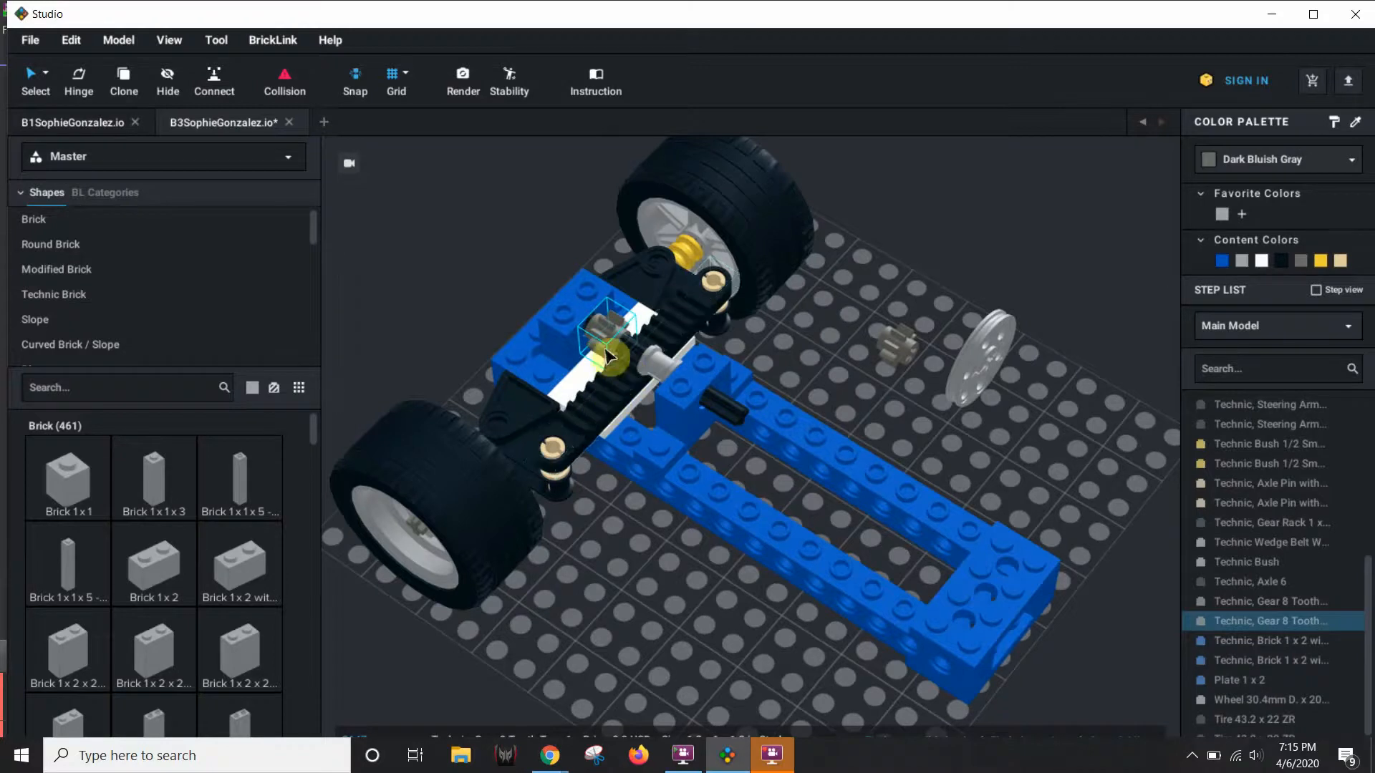
left_click(616, 567)
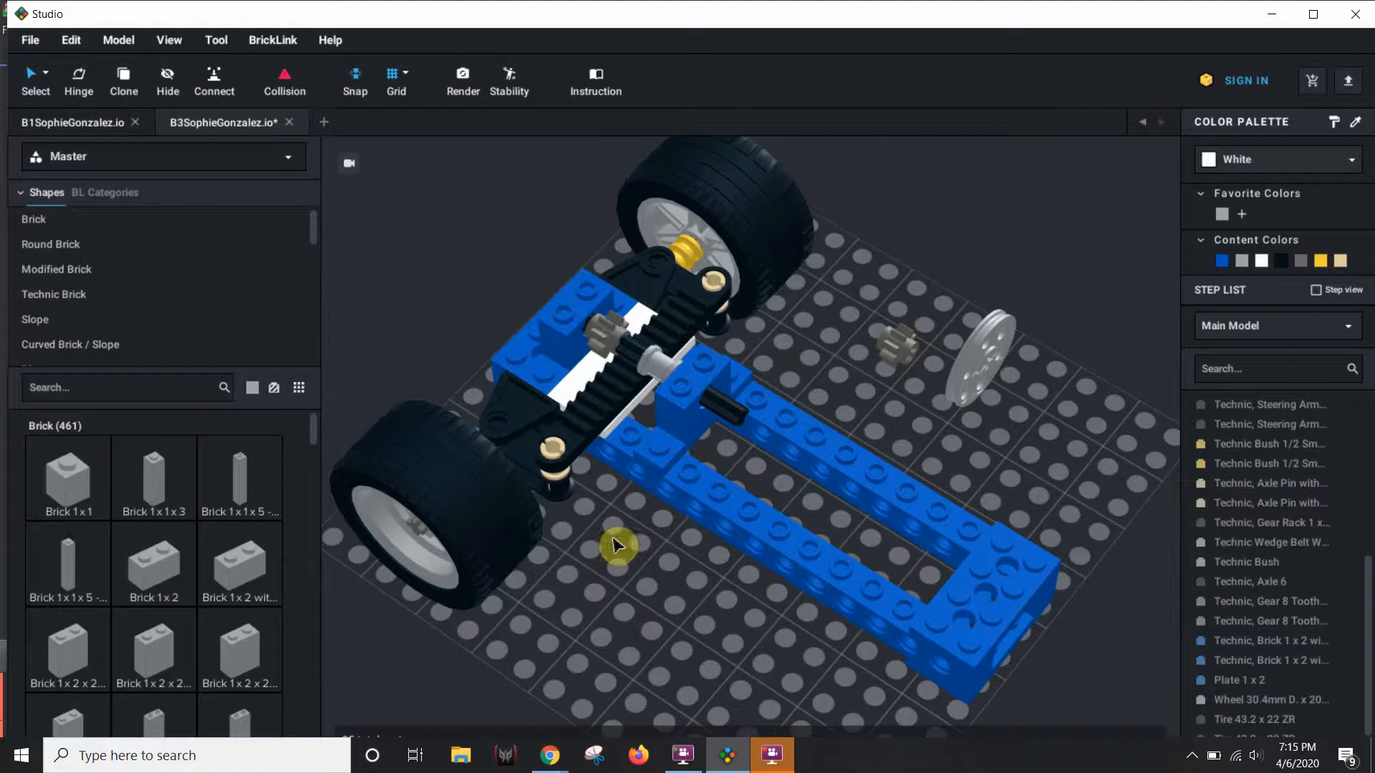
Step: Move both Technic 1 x 2 bricks off the axle onto the baseplate and slide the axle toward the front of the chassis
left_click(576, 323)
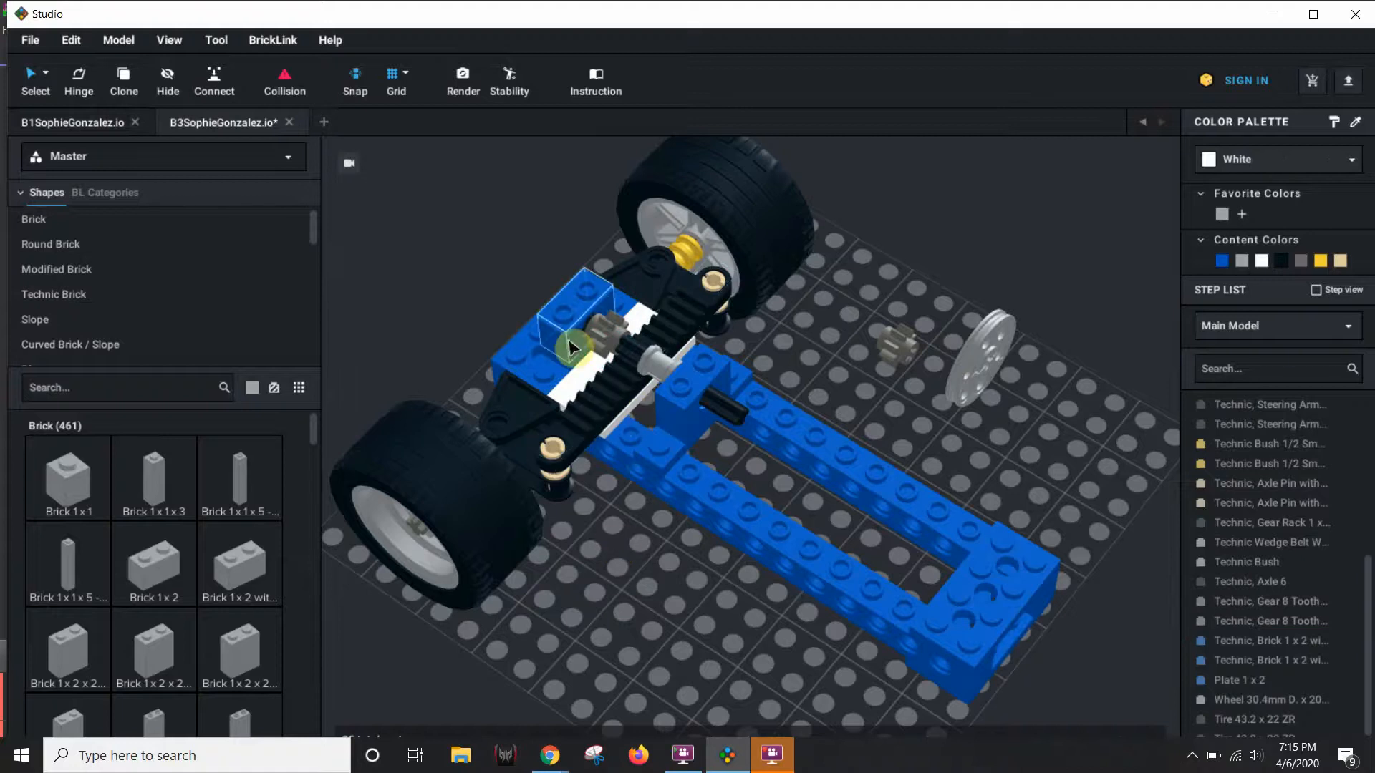
left_click_drag(570, 348, 479, 265)
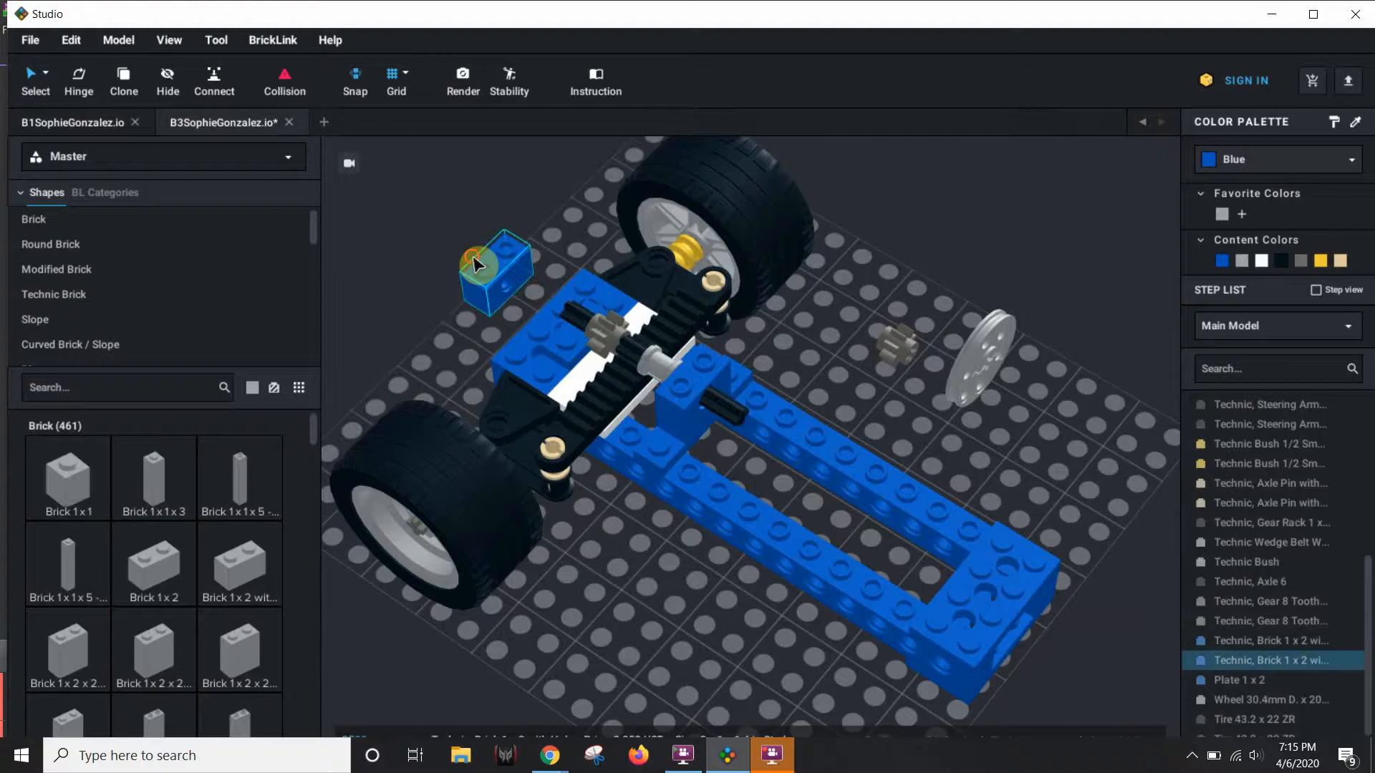
left_click(699, 419)
left_click_drag(727, 409, 691, 381)
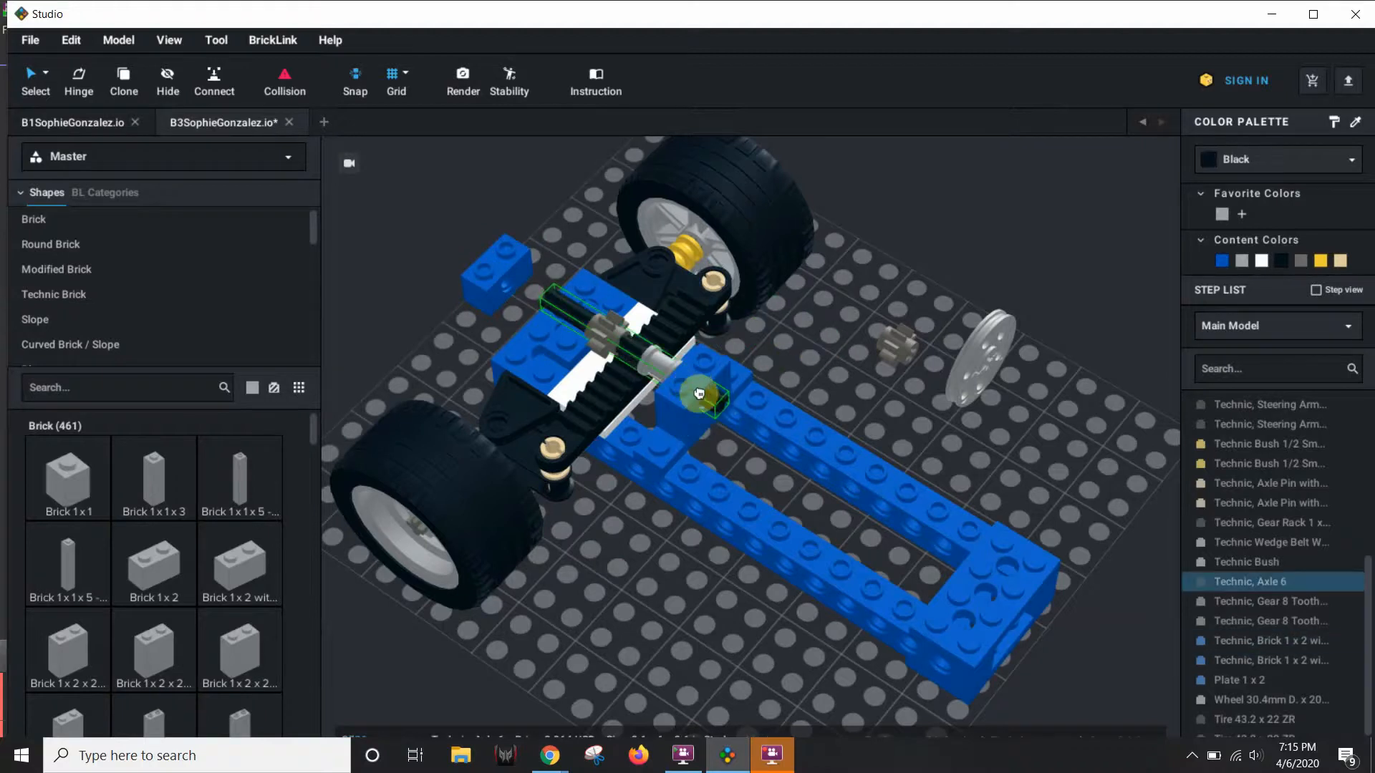
left_click_drag(682, 411, 842, 305)
right_click_drag(666, 577, 694, 565)
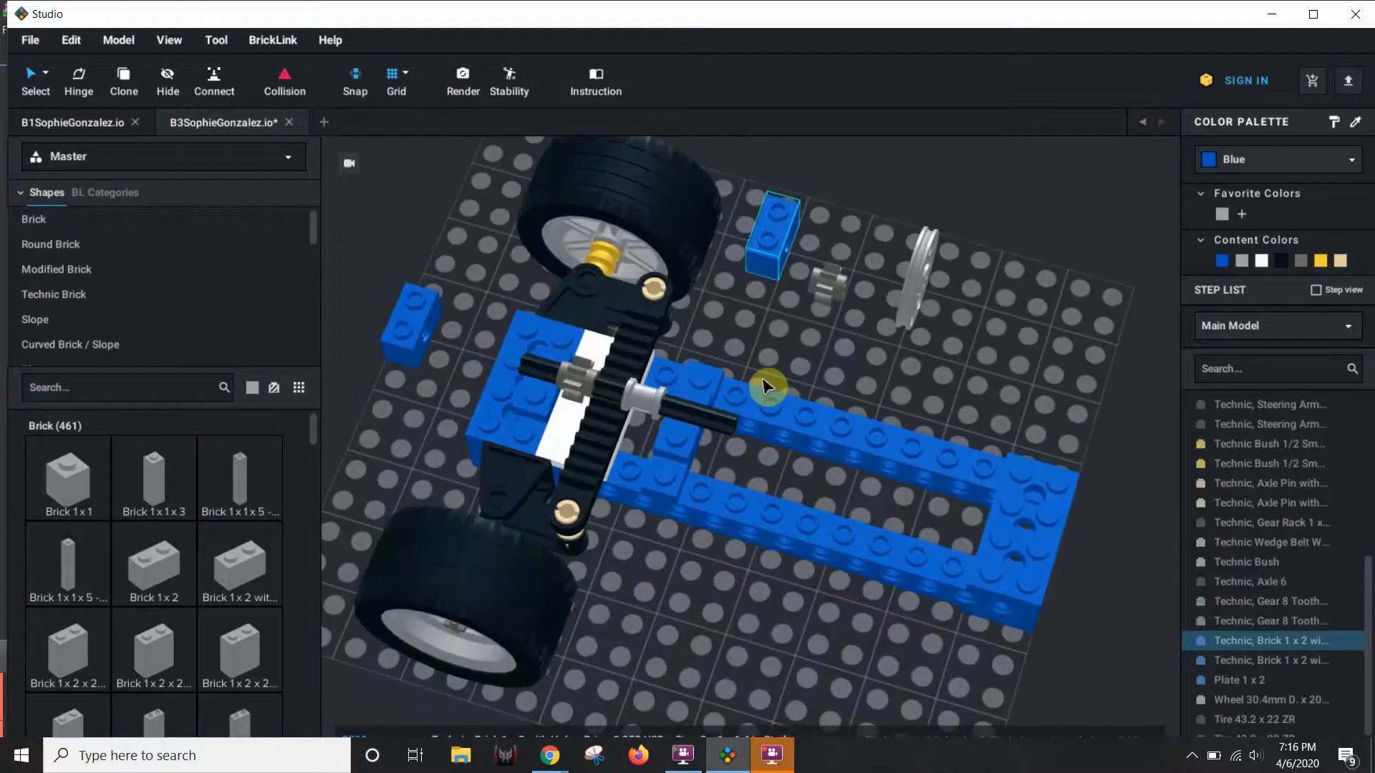
right_click_drag(672, 584, 672, 589)
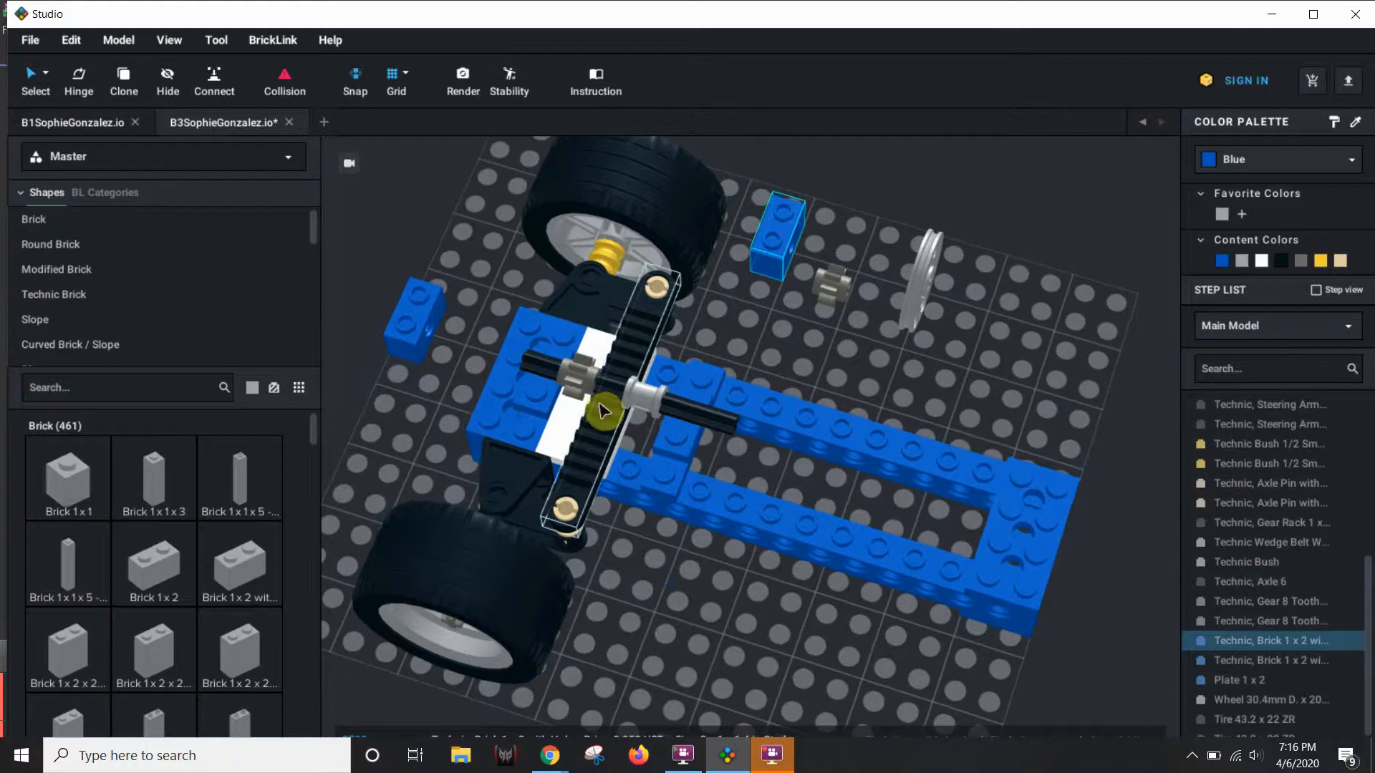
Step: Rotate the axle, bush and gear together slightly with the Hinge tool to align the gear teeth with the rack
right_click_drag(694, 623, 797, 573)
scroll(776, 565, "up", 4)
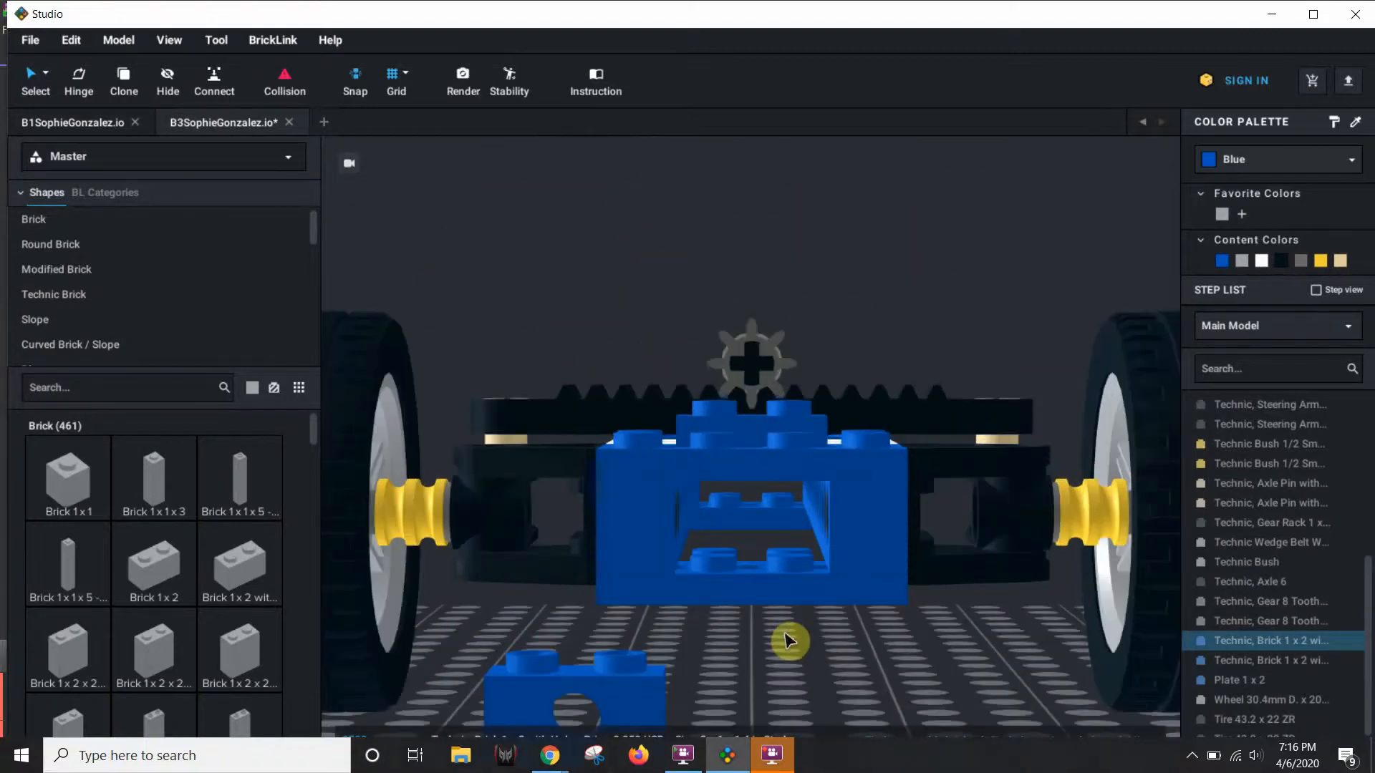
right_click_drag(792, 642, 715, 666)
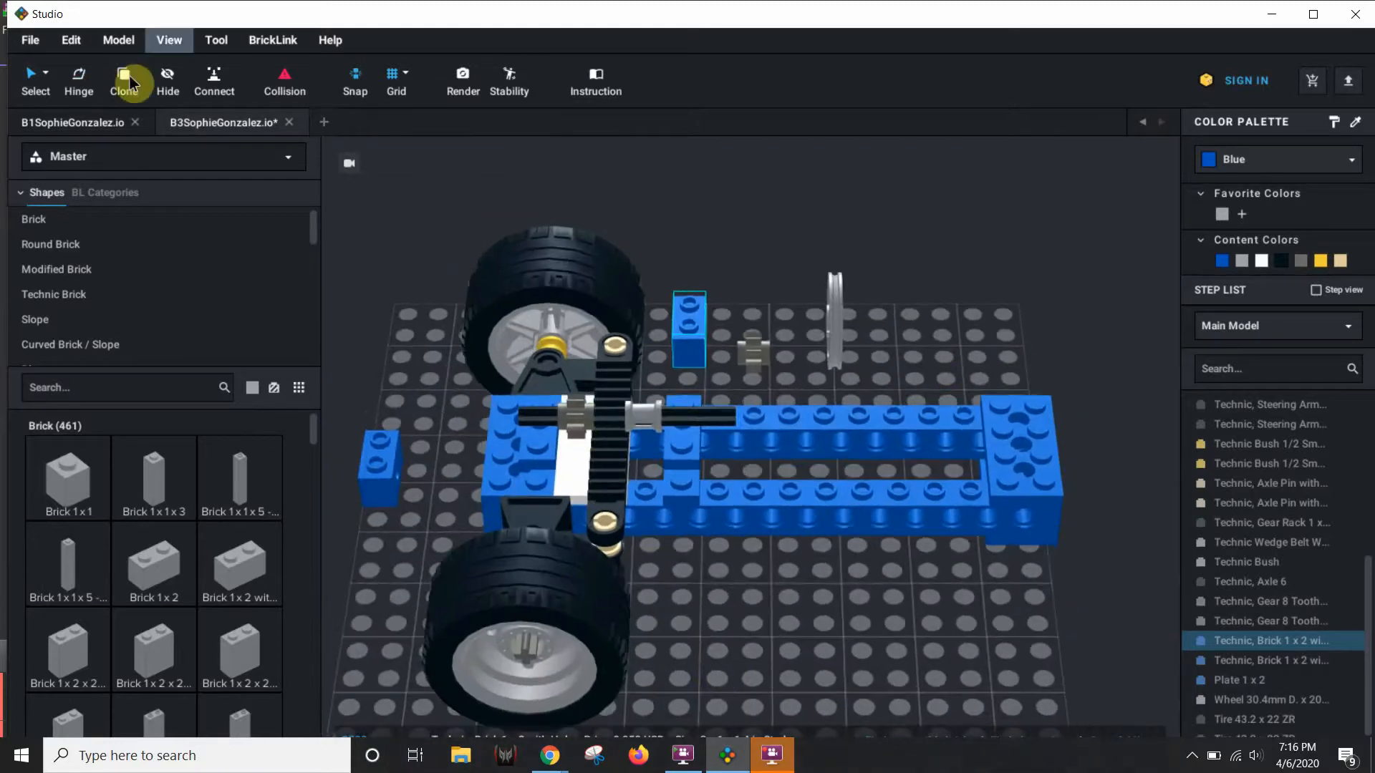
left_click(79, 86)
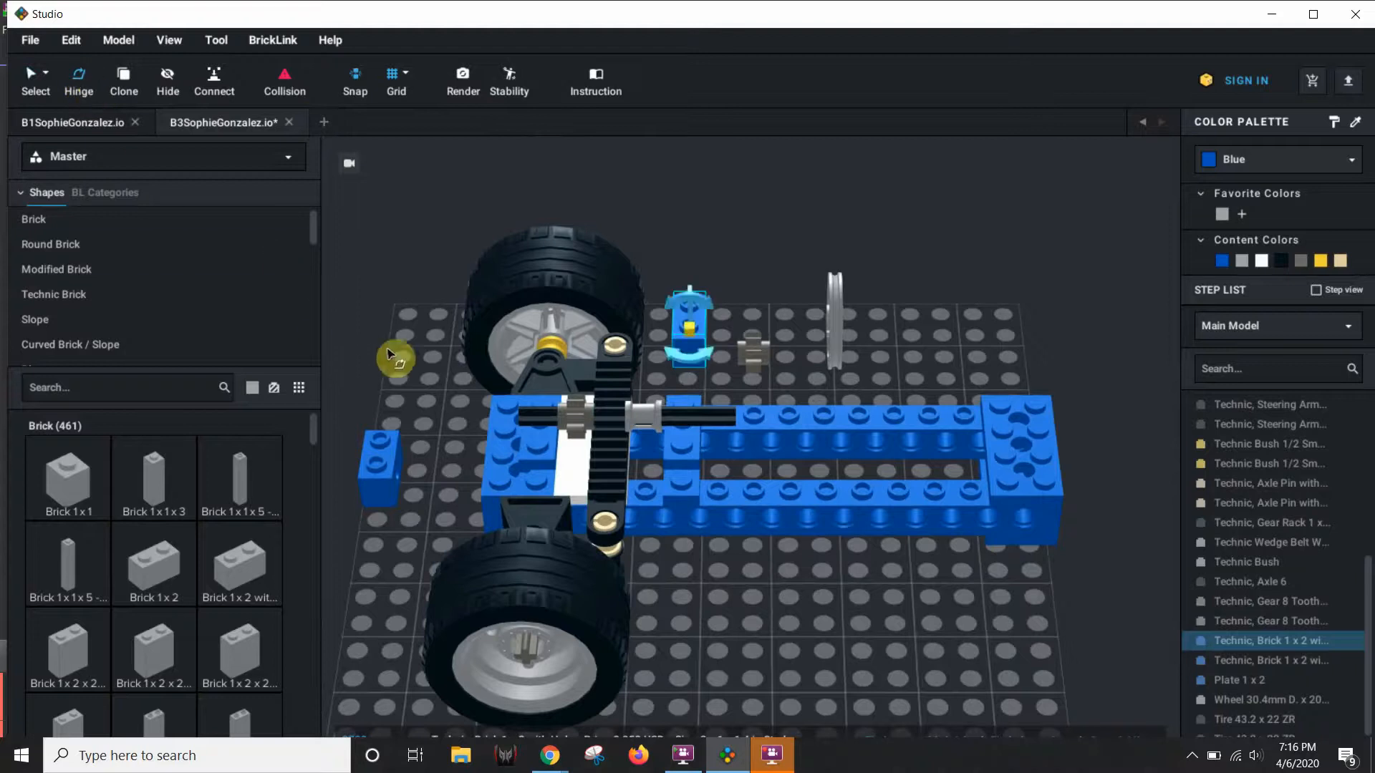
left_click(580, 427)
right_click_drag(715, 639, 651, 638)
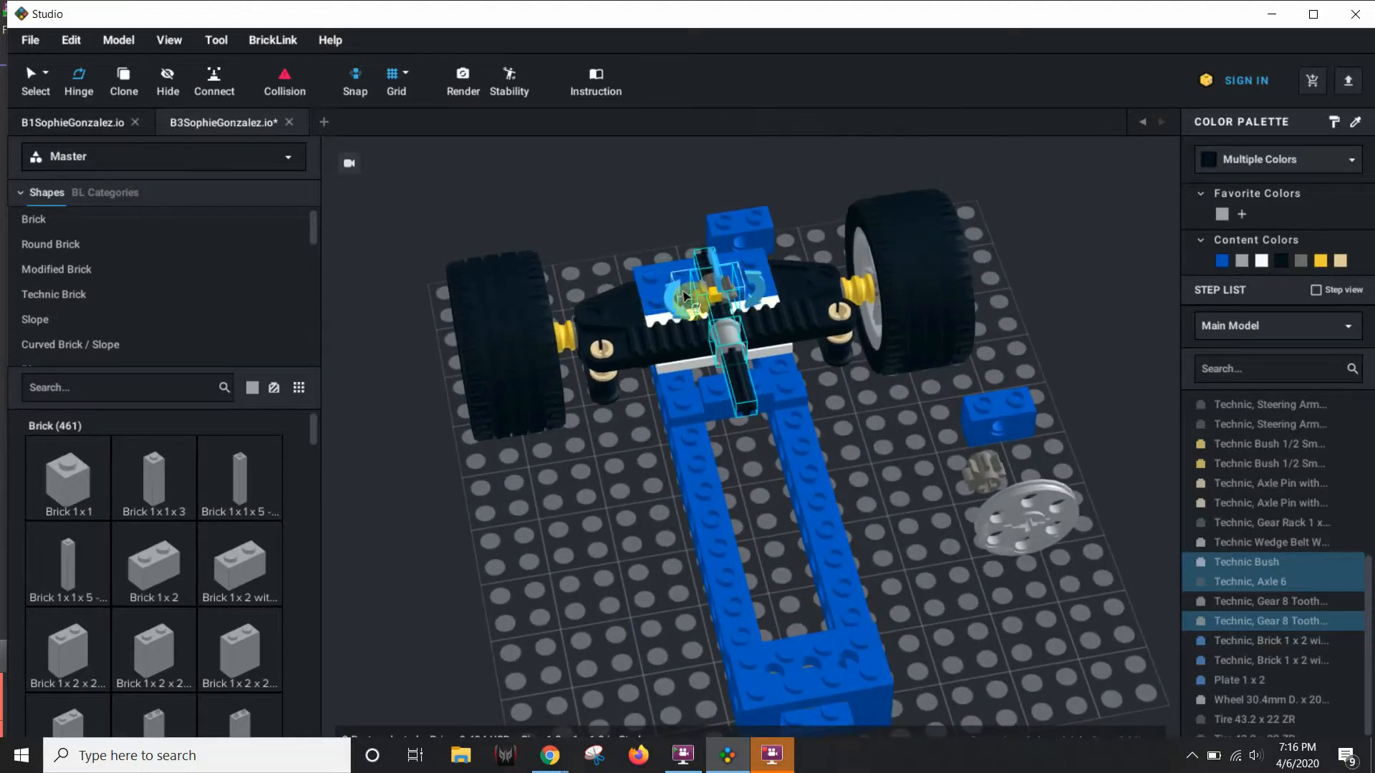
right_click_drag(613, 517, 765, 486)
scroll(779, 604, "up", 1)
scroll(818, 596, "up", 2)
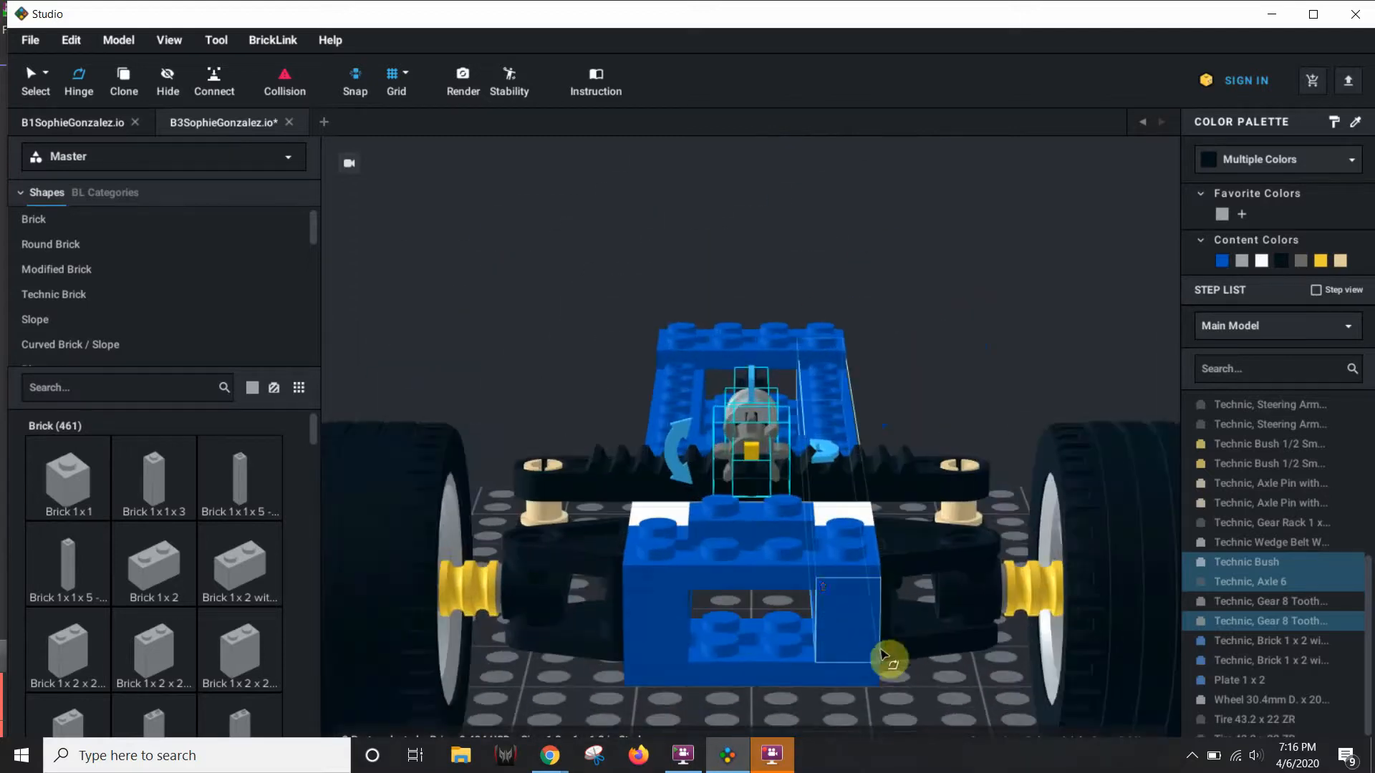
mouse_move(887, 669)
right_mouse_down()
mouse_move(887, 658)
mouse_move(888, 679)
right_mouse_up()
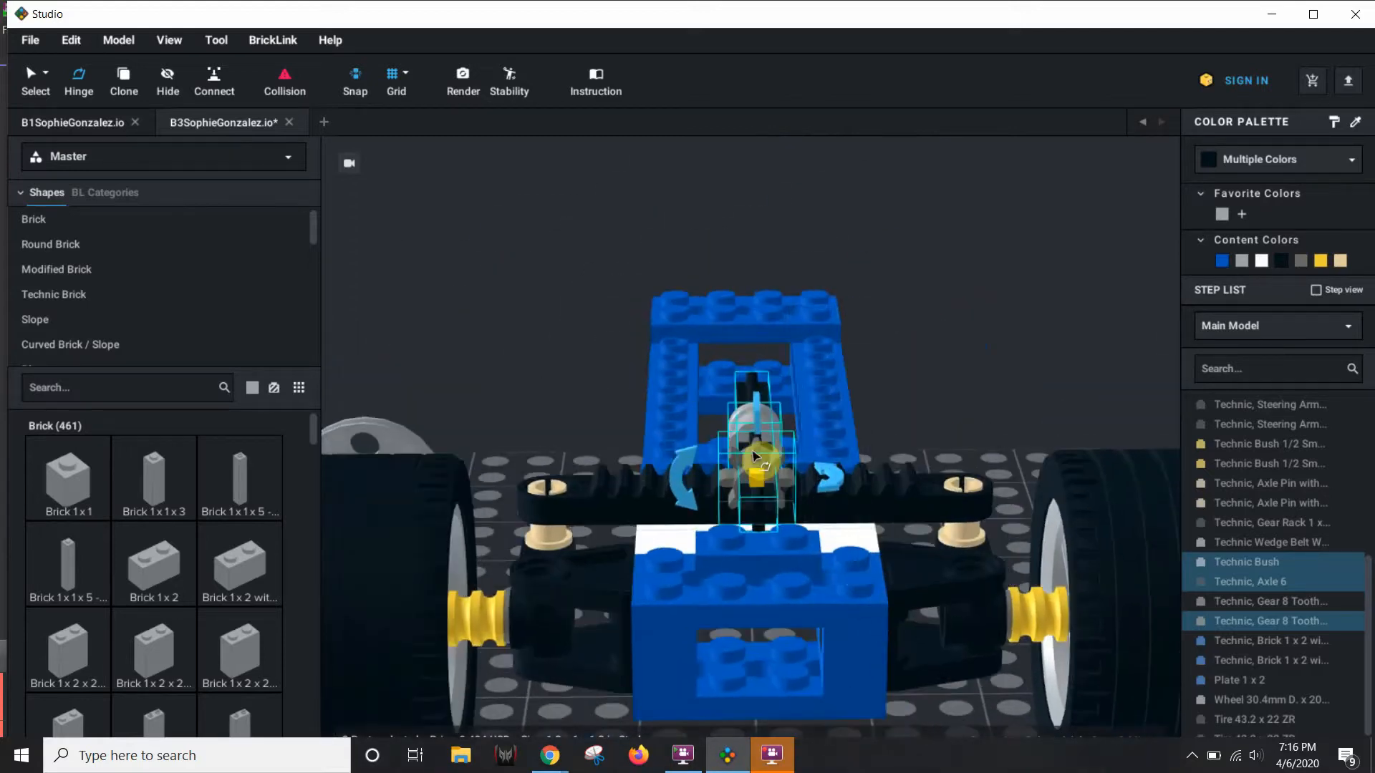
left_click_drag(695, 462, 655, 473)
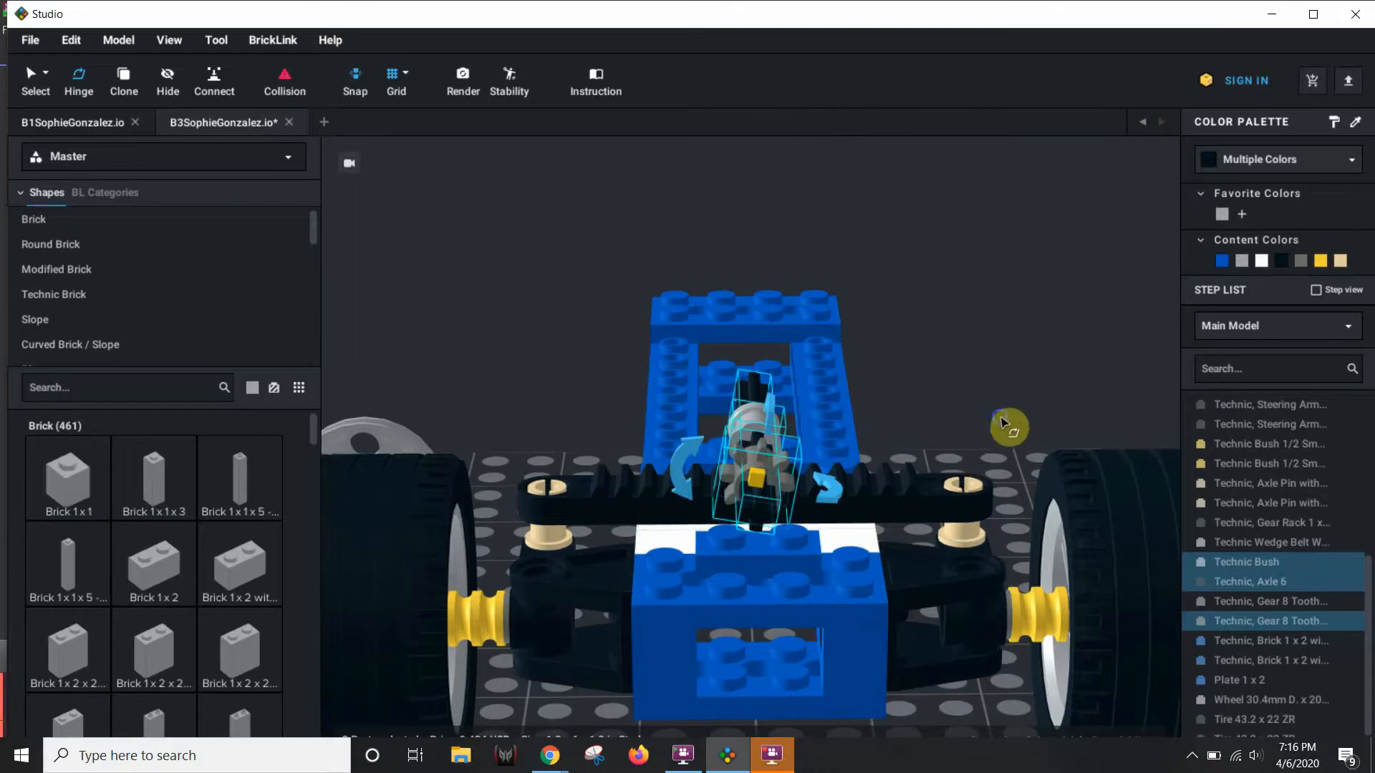
Step: Slide the 8-tooth gear along the axle onto the gear rack, against the bush
right_click_drag(1010, 423, 732, 308)
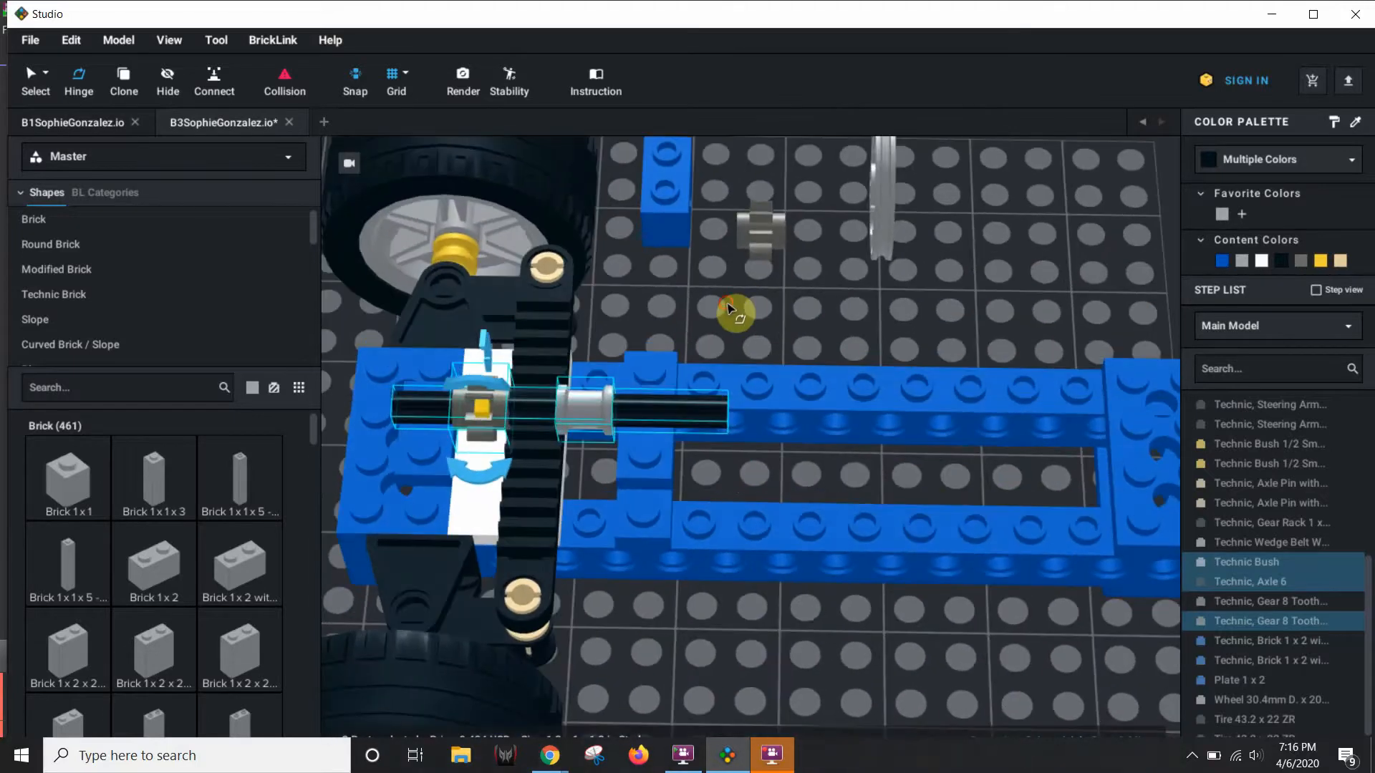
left_click(732, 309)
left_click(32, 87)
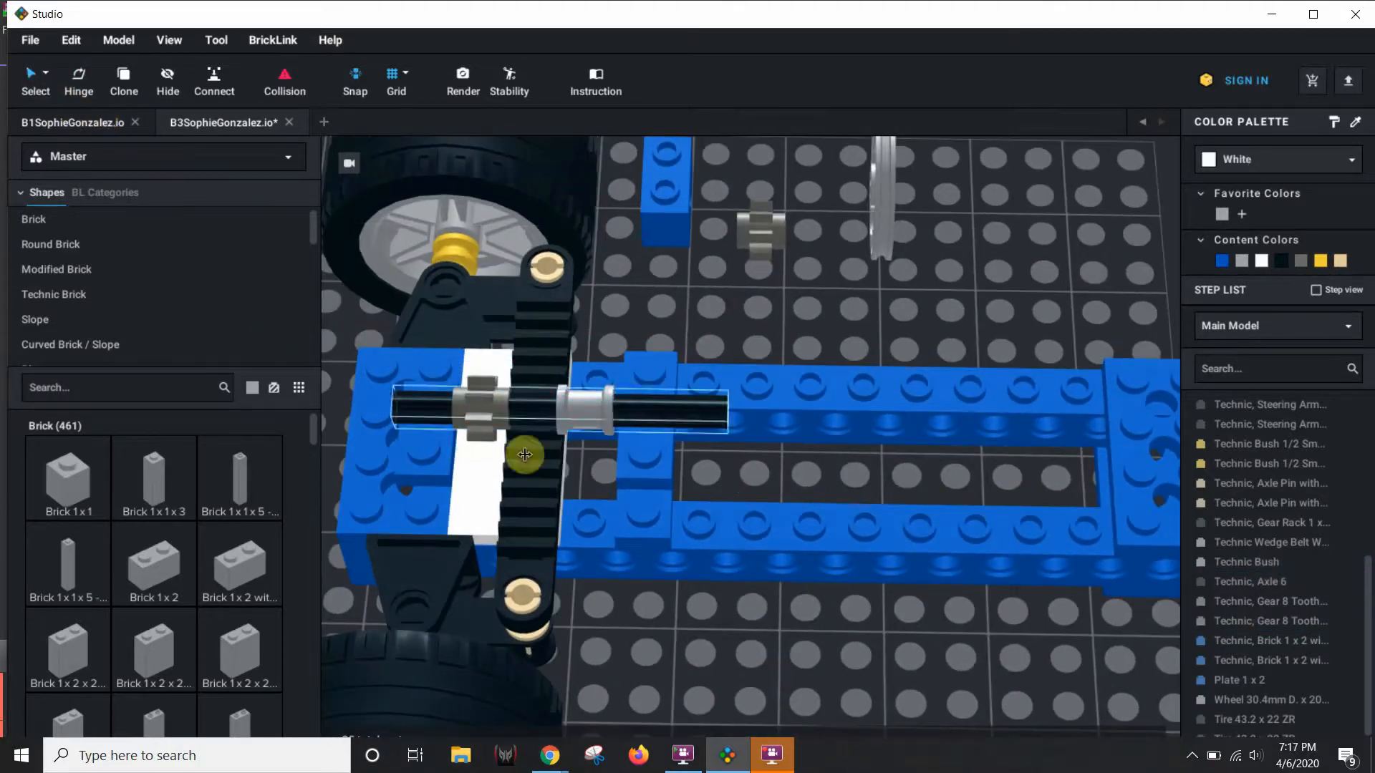
left_click(490, 428)
left_click_drag(496, 426, 536, 428)
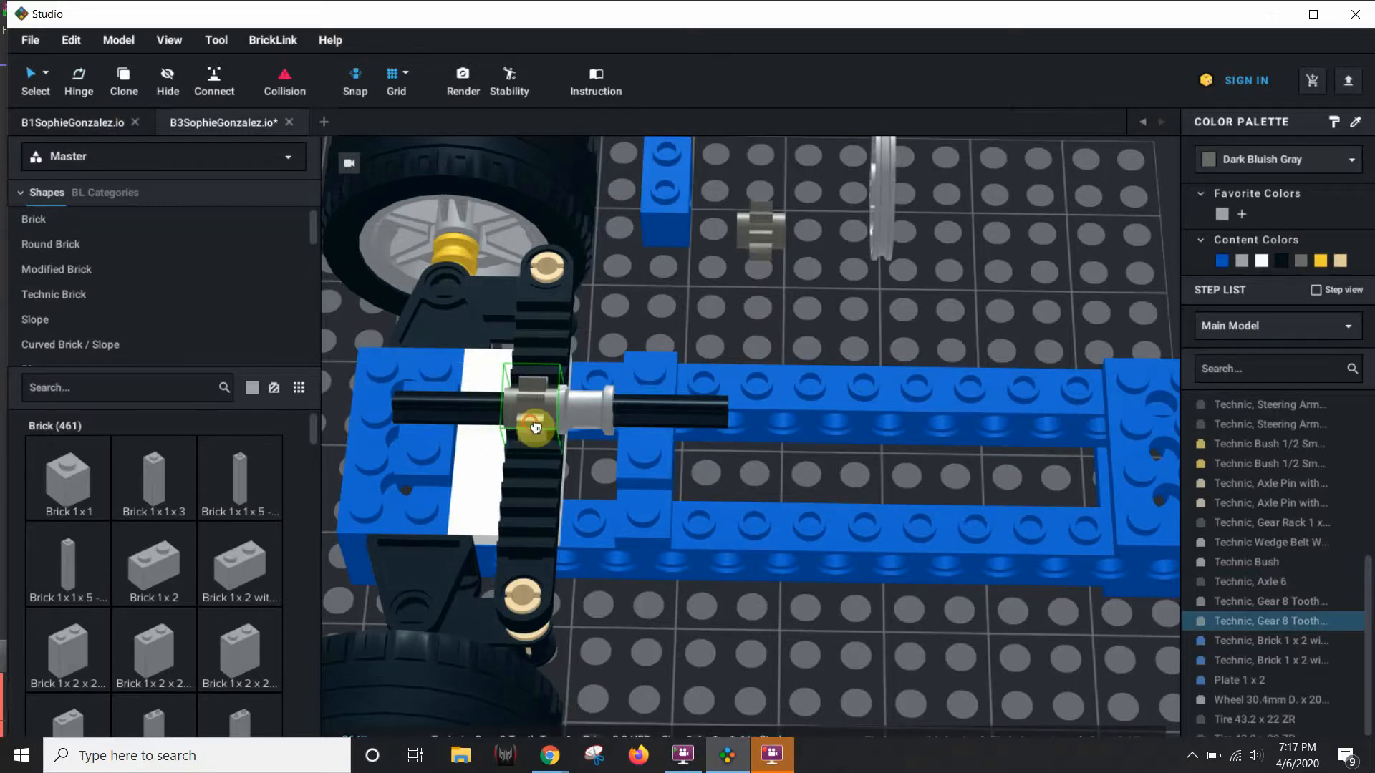
right_click_drag(783, 346, 740, 363)
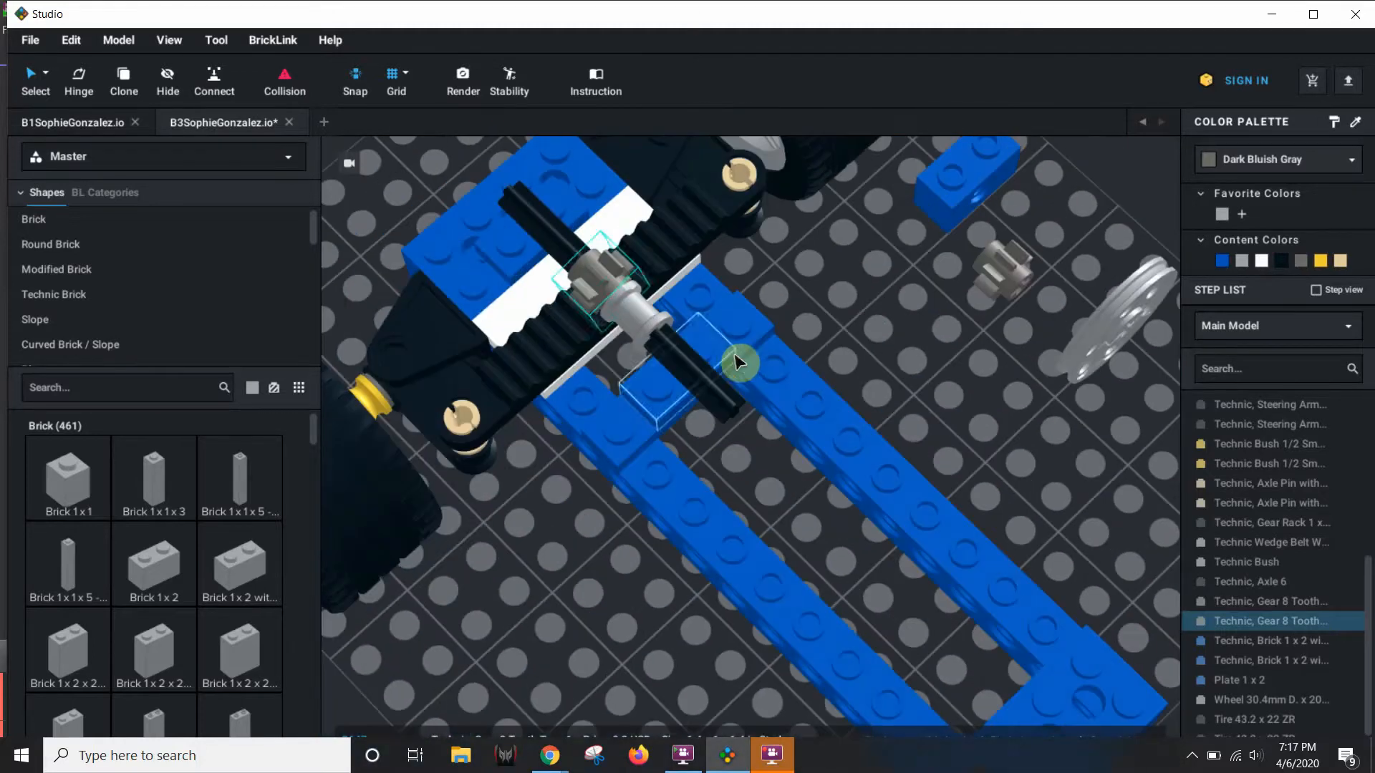
left_click(888, 318)
Step: Fit the second 8-tooth gear beside the first and put the two Technic 1 x 2 bricks back around the axle
scroll(874, 335, "down", 3)
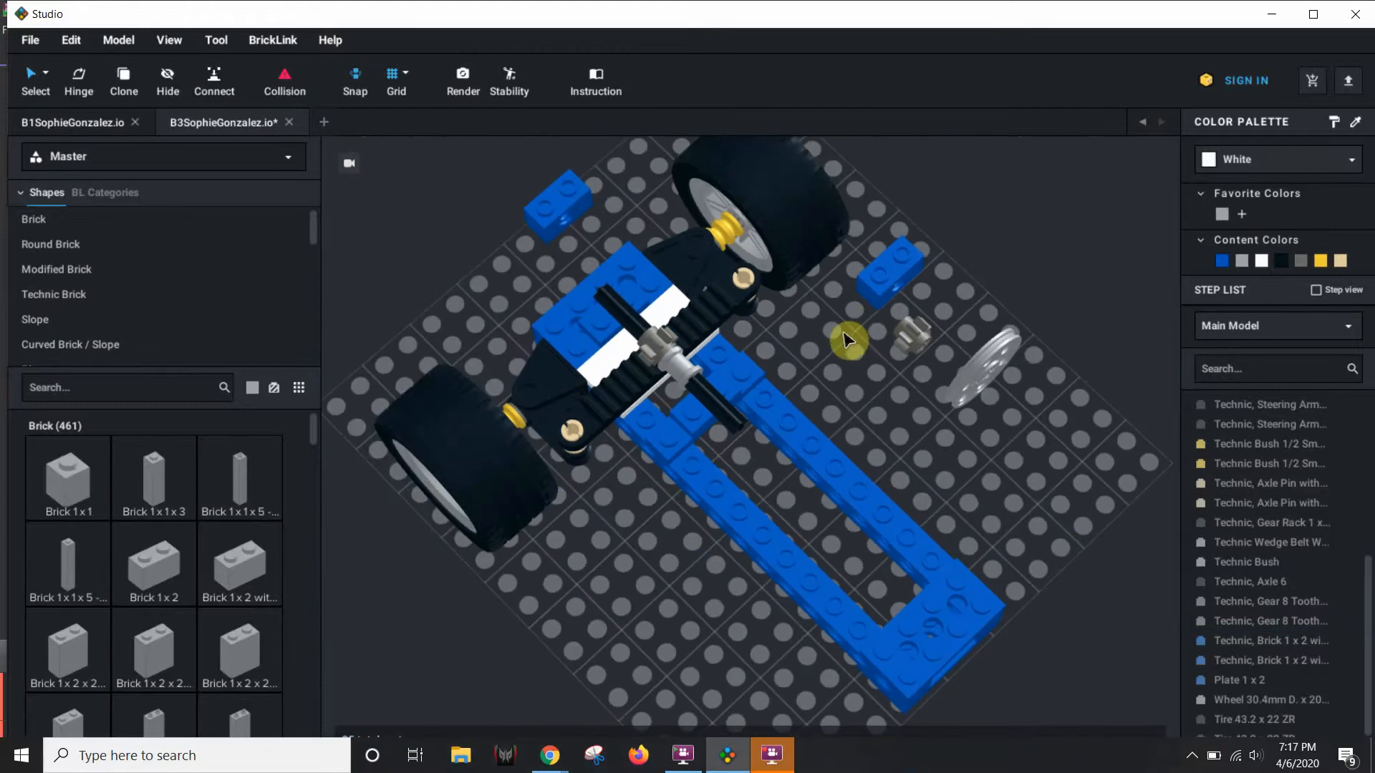
left_click(909, 333)
left_click_drag(915, 337, 637, 319)
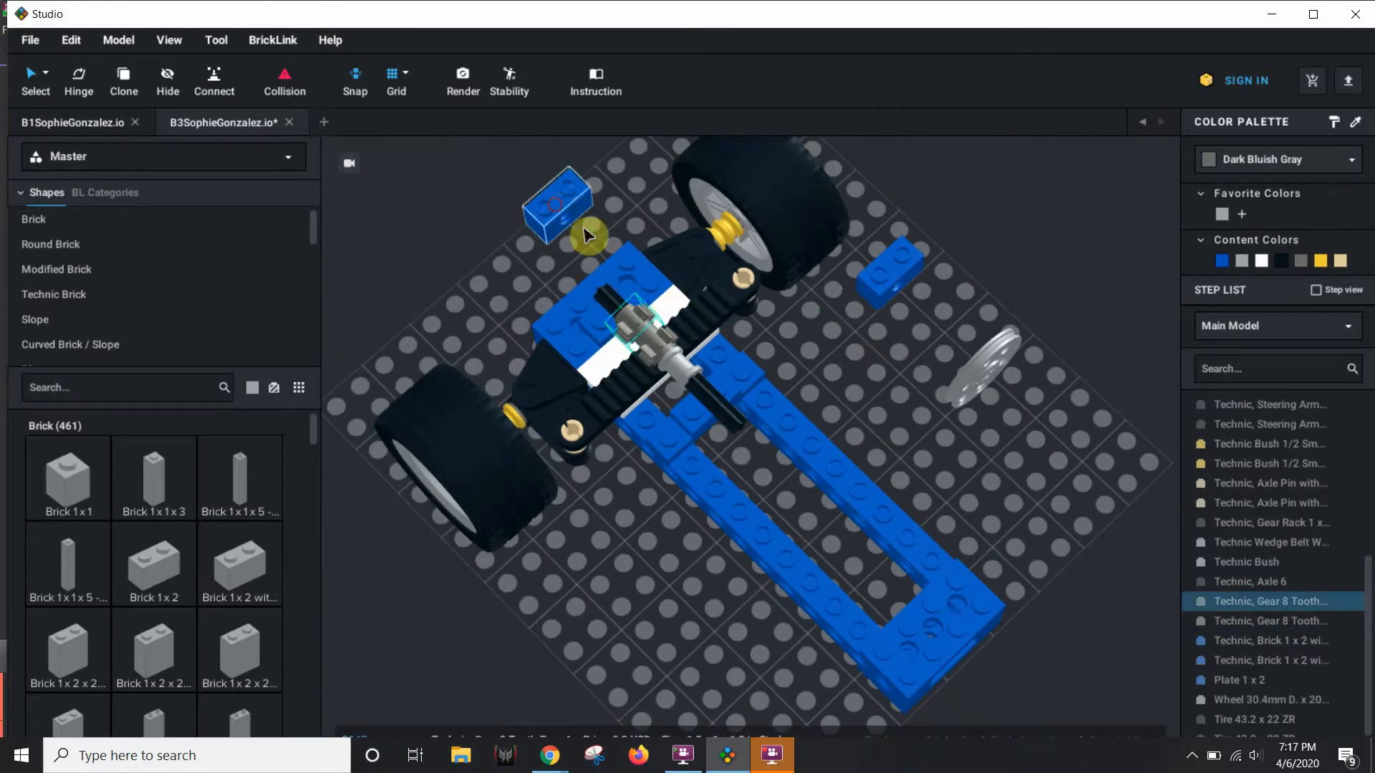
left_click_drag(586, 235, 619, 306)
left_click_drag(866, 320, 705, 415)
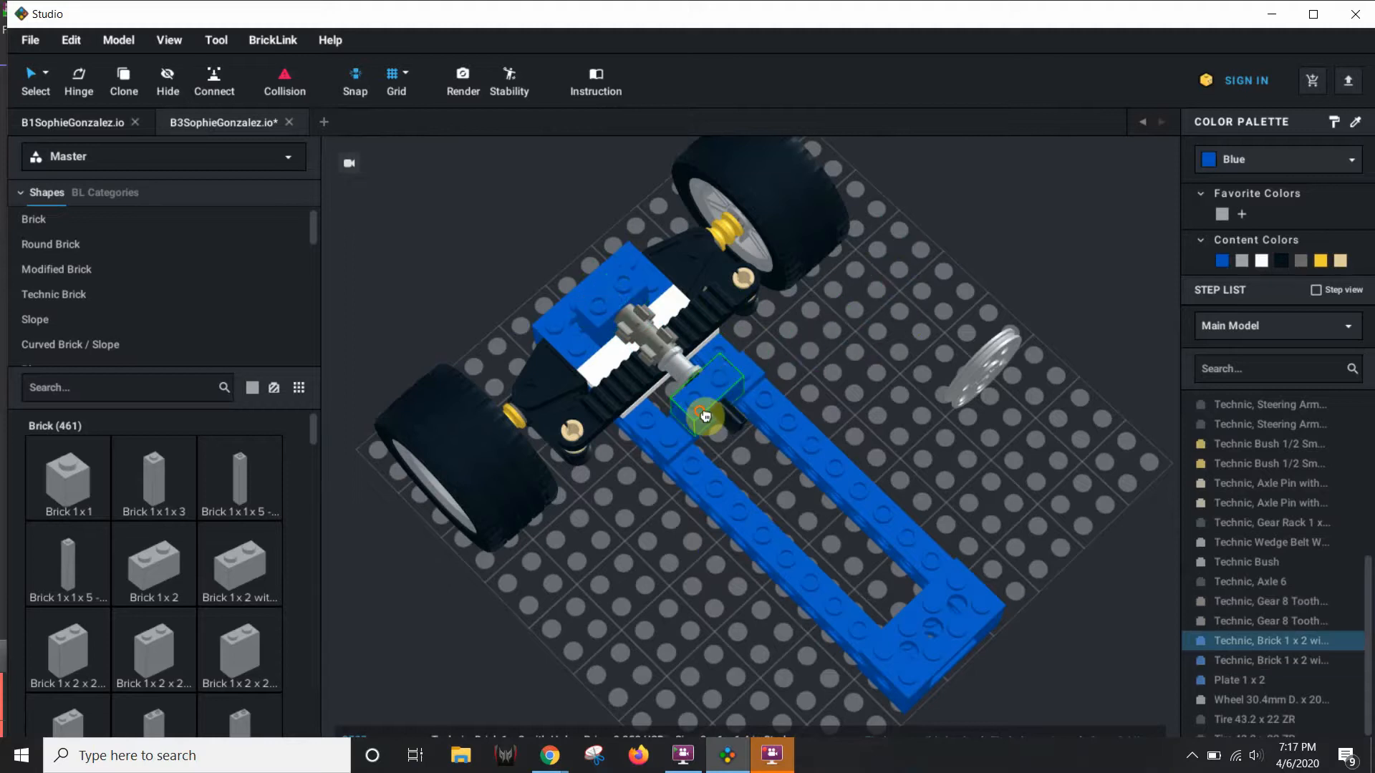
left_click_drag(983, 391, 748, 408)
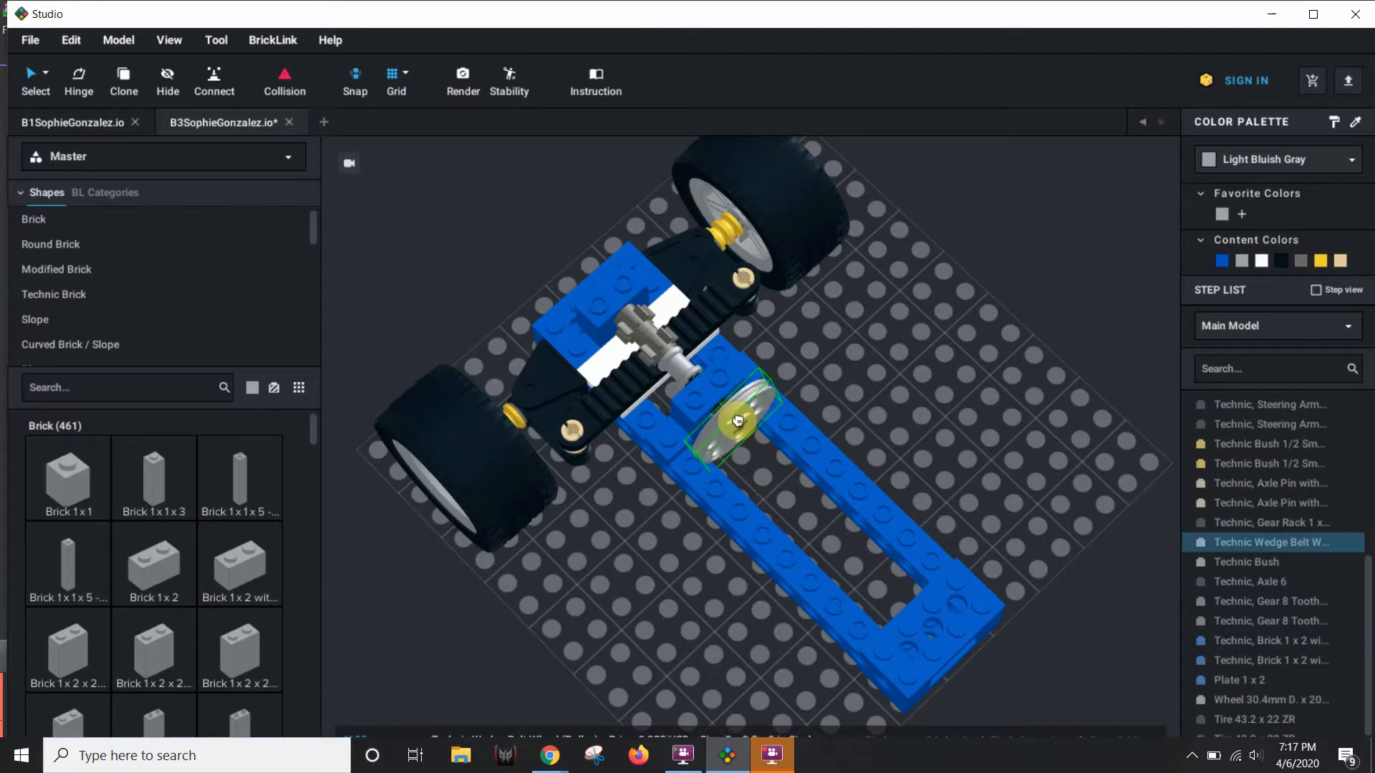
right_click_drag(912, 402, 807, 430)
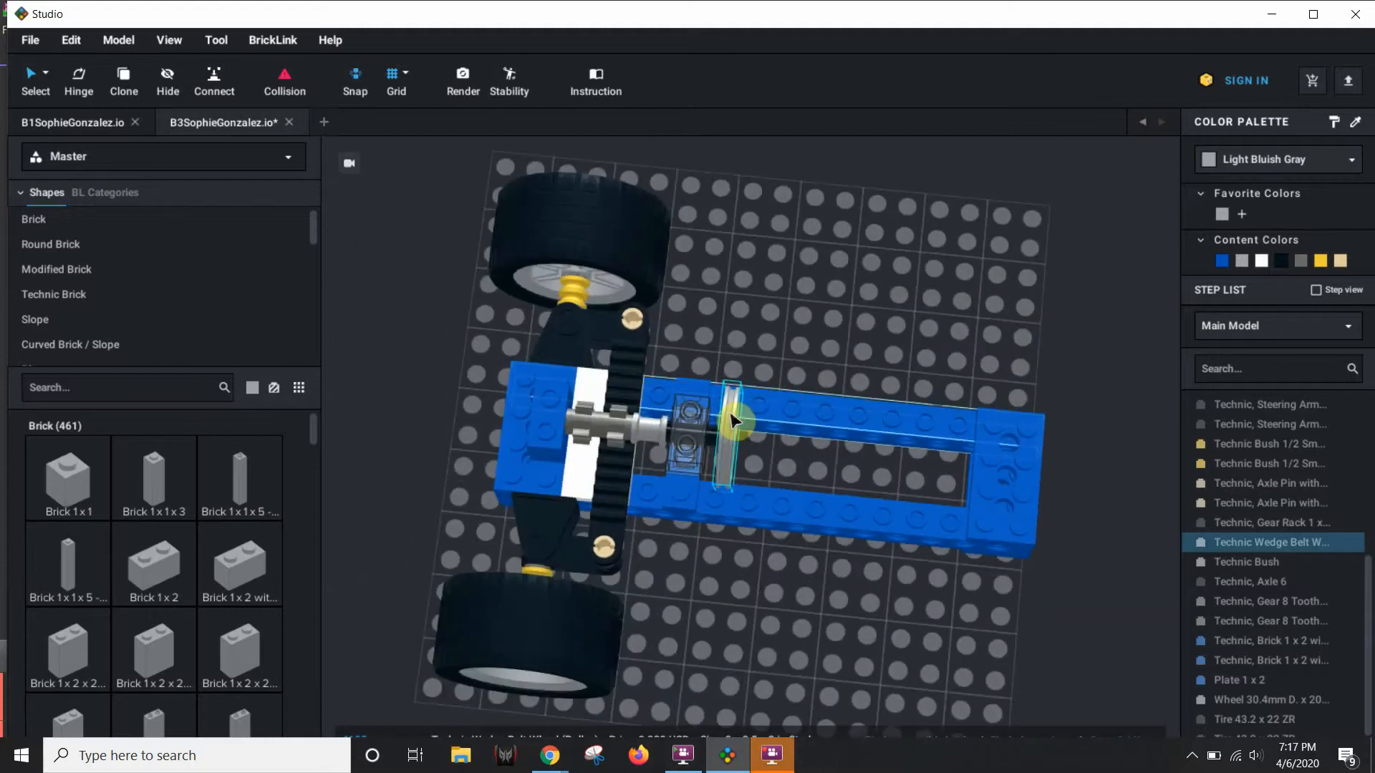
left_click_drag(807, 318, 841, 279)
left_click(728, 297)
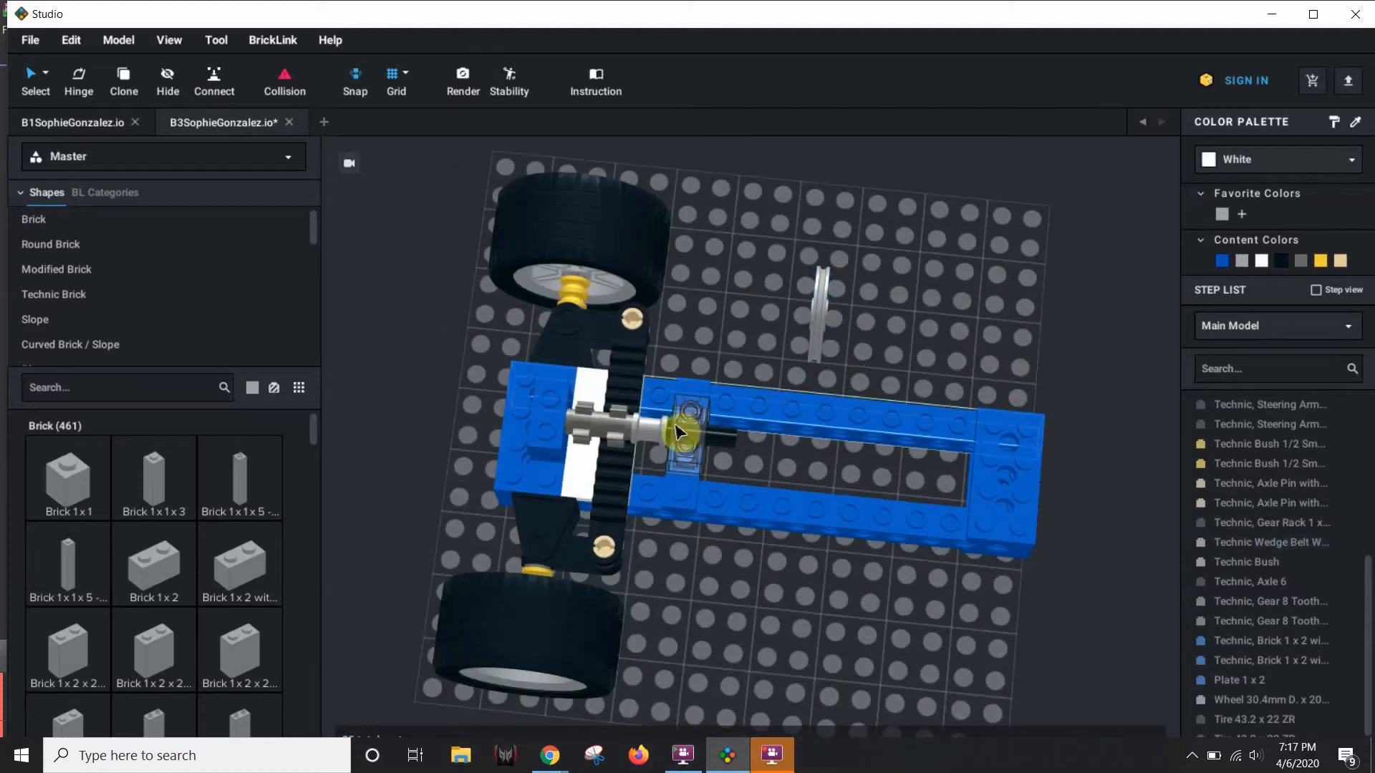
Step: Reseat the Technic brick behind the bush on the chassis and fit the wedge belt wheel on the axle's free end
left_click(684, 455)
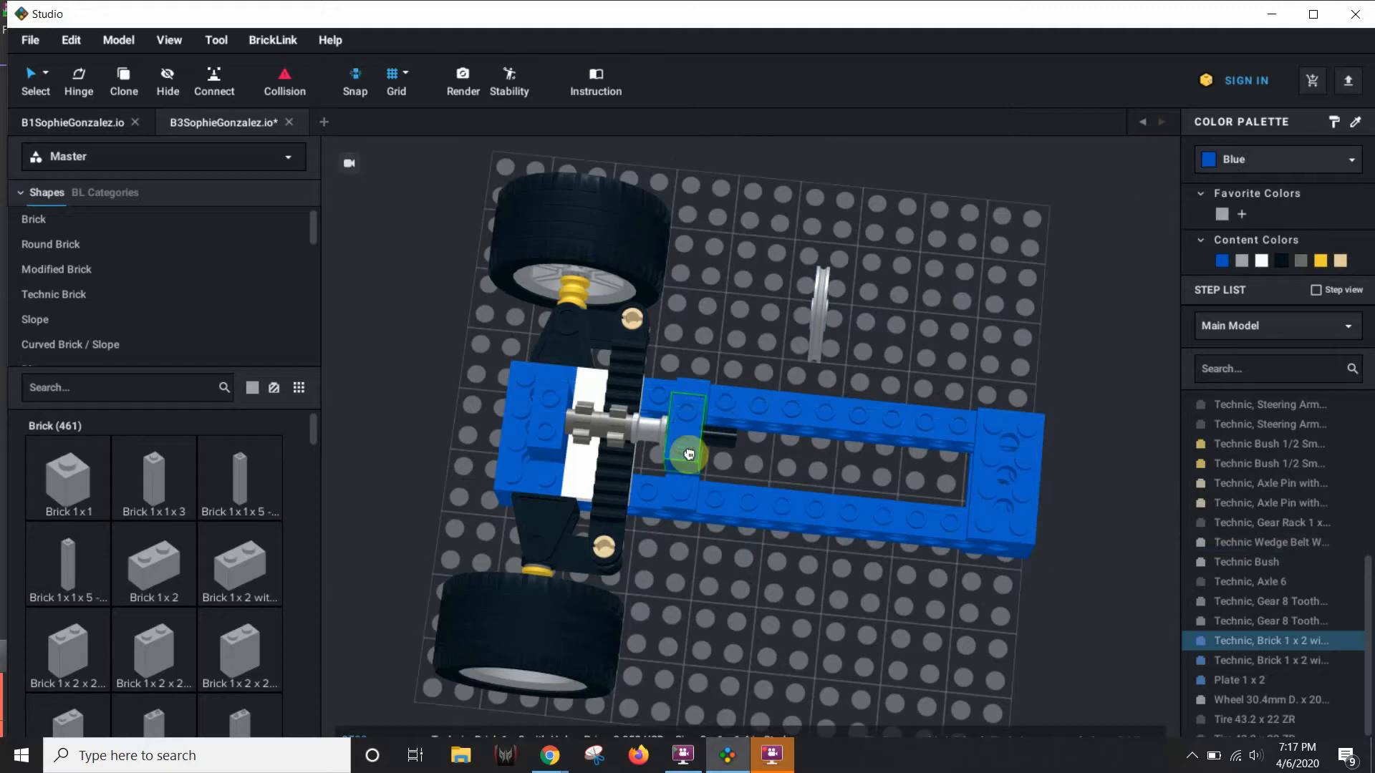
left_click(716, 295)
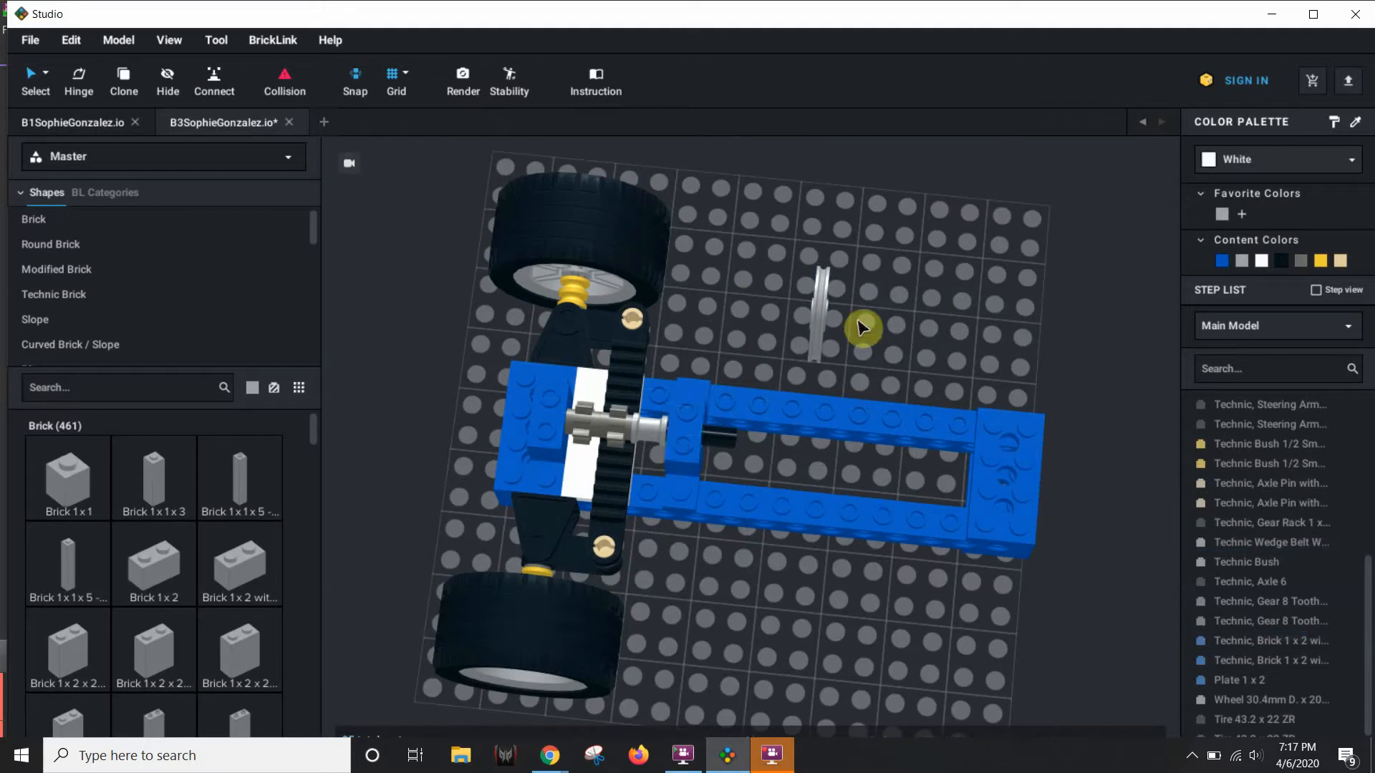
left_click(817, 321)
left_click(765, 391)
left_click_drag(818, 337, 737, 442)
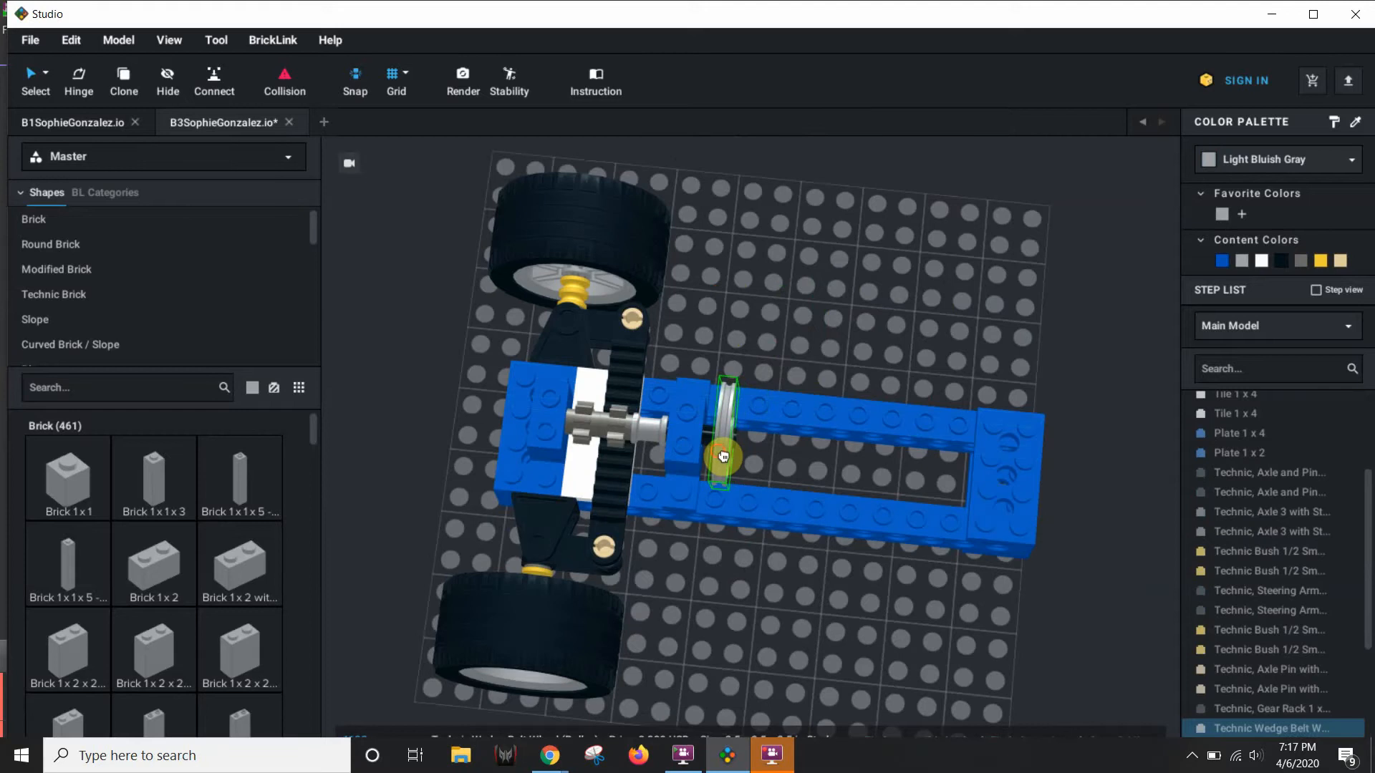
right_click_drag(869, 330, 792, 362)
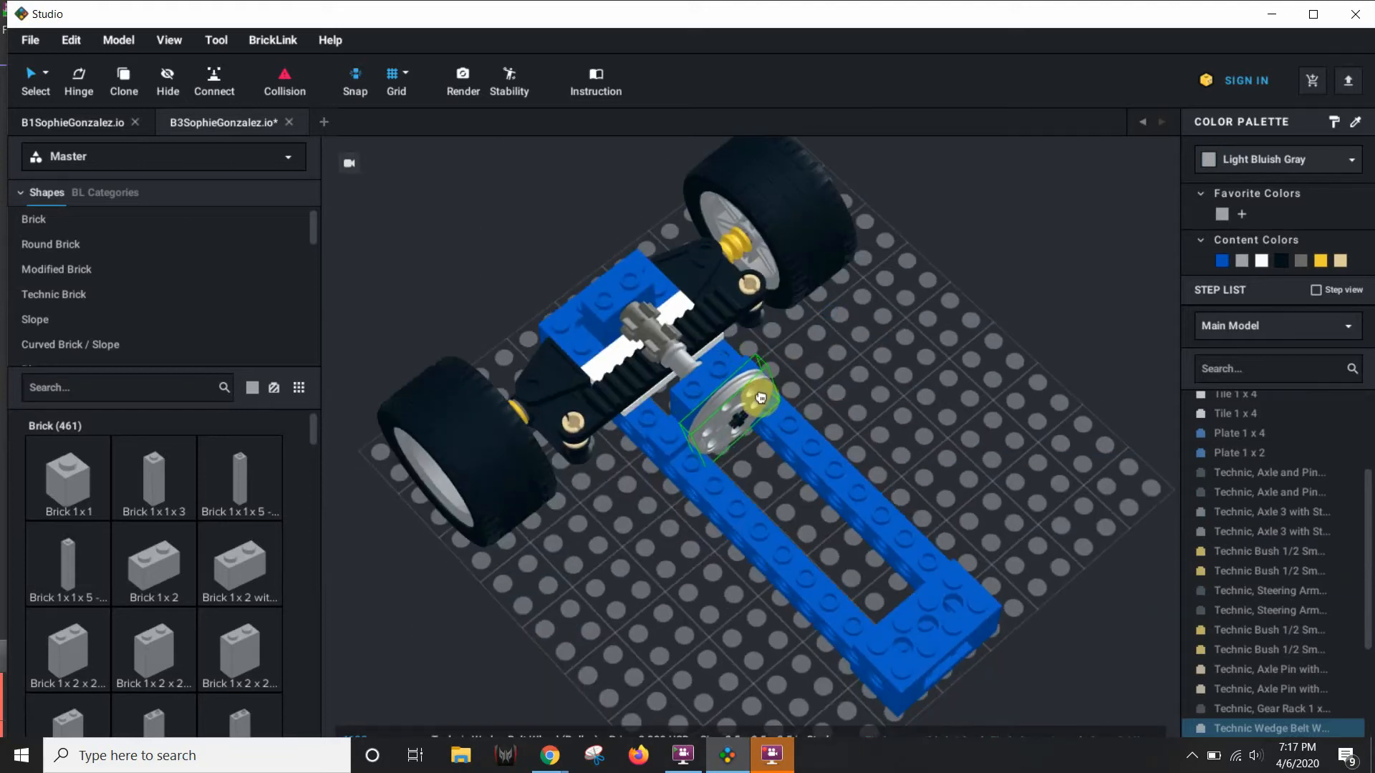
right_click(858, 383)
left_click(878, 378)
left_click(947, 355)
right_click_drag(915, 363, 785, 349)
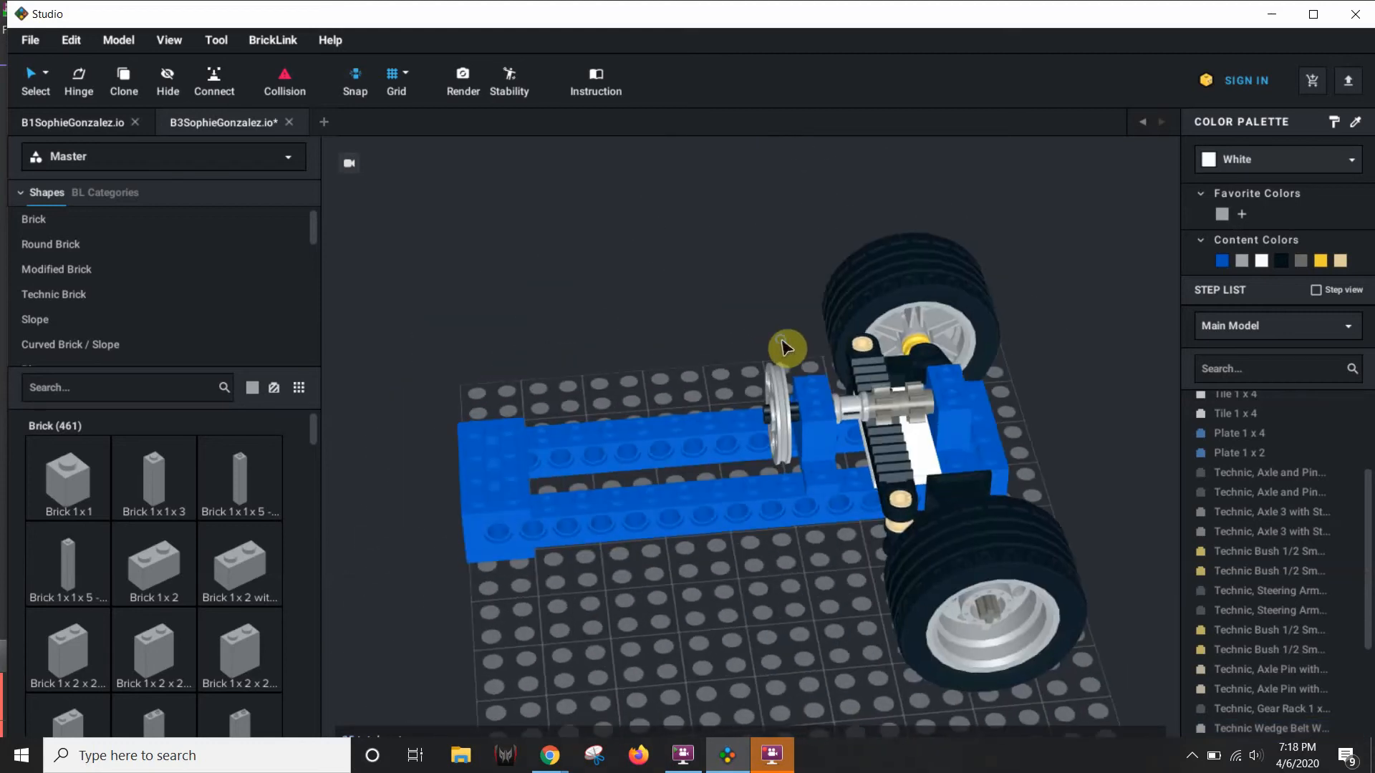
left_click(772, 755)
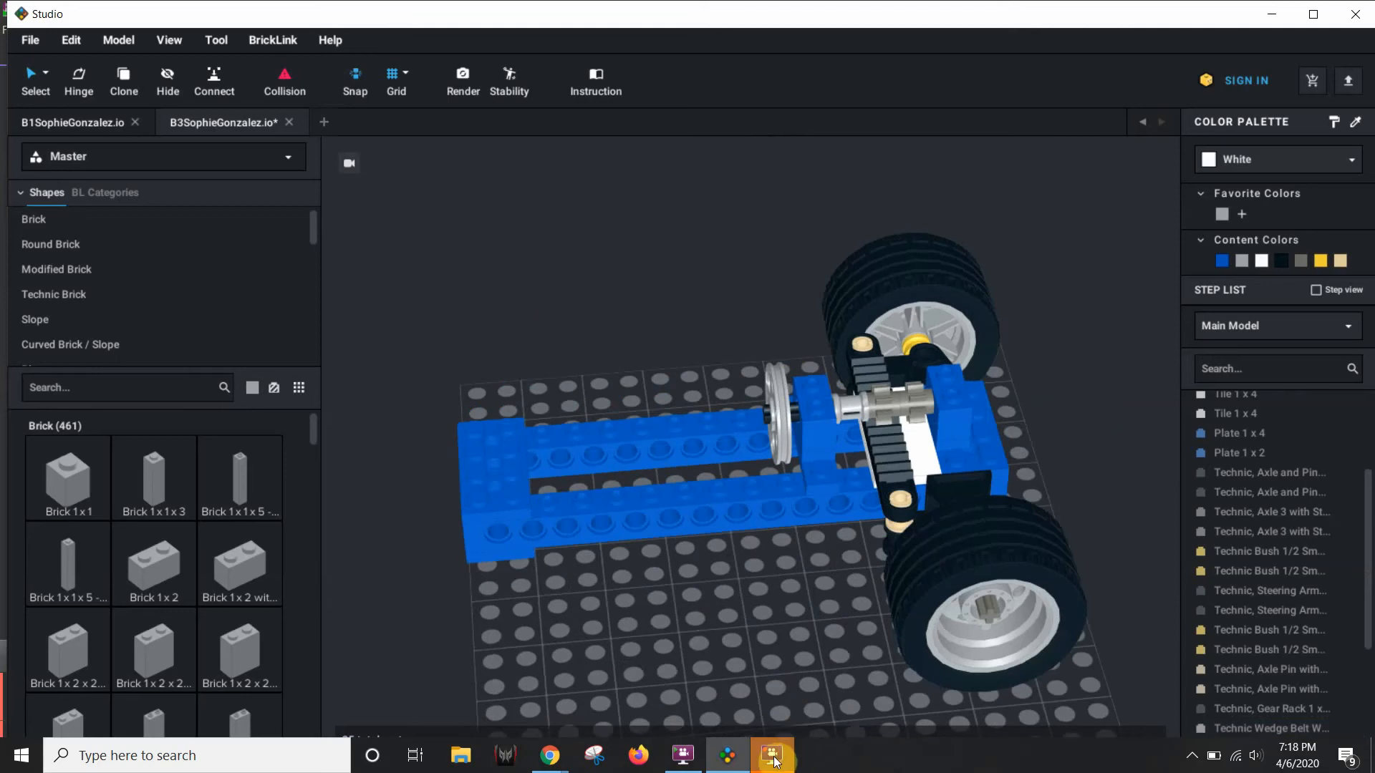